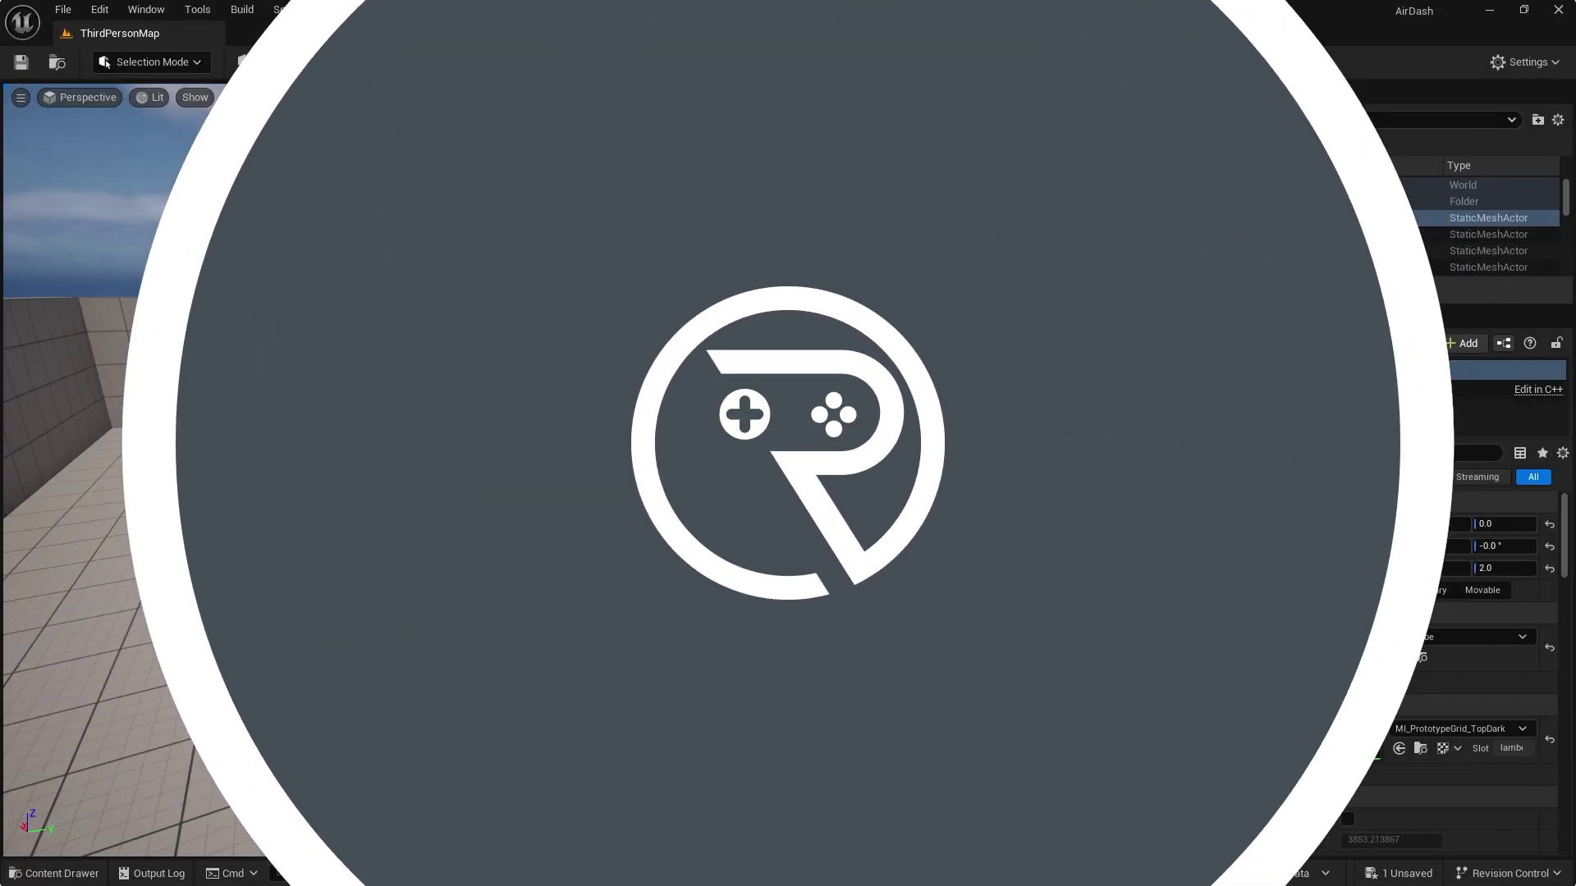
- Place a basic Cube shape on the open floor in front of the ramp blocks
key(f)
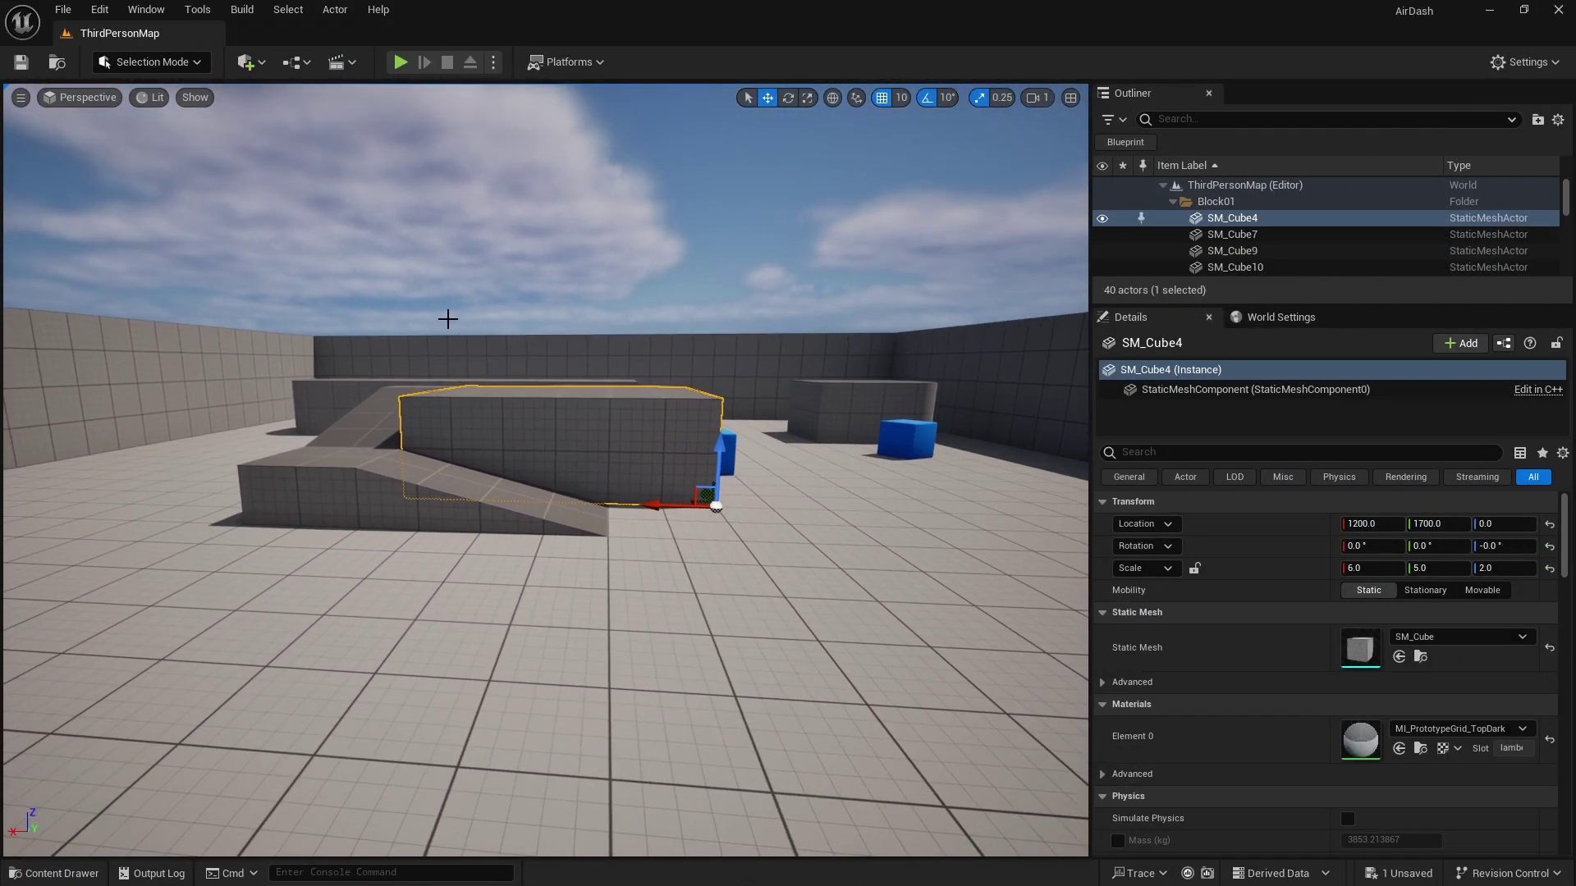
click(57, 873)
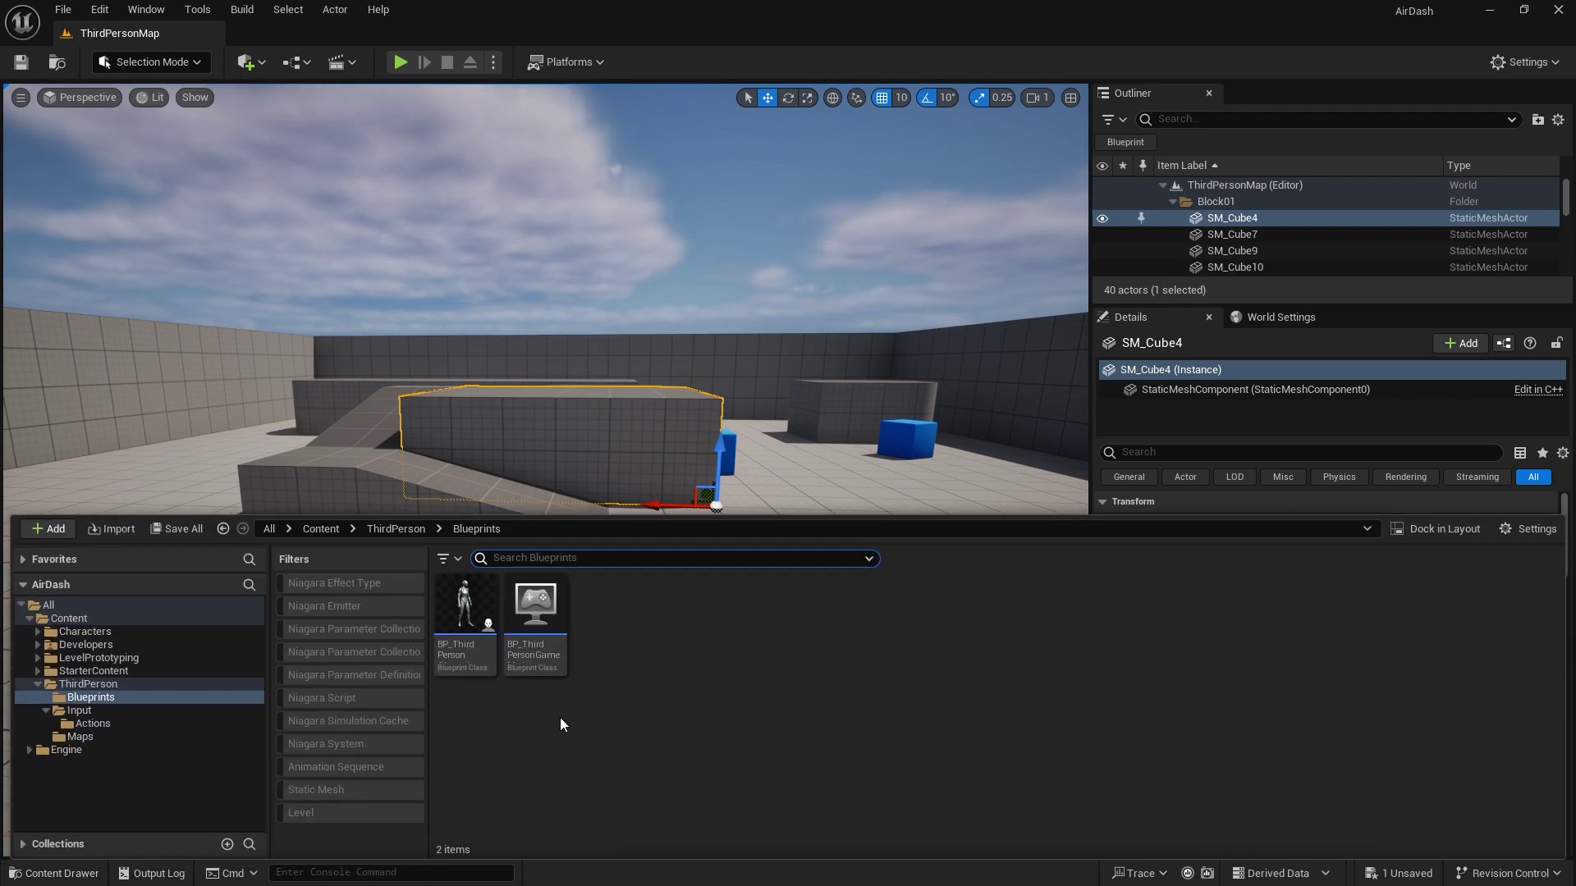
click(262, 70)
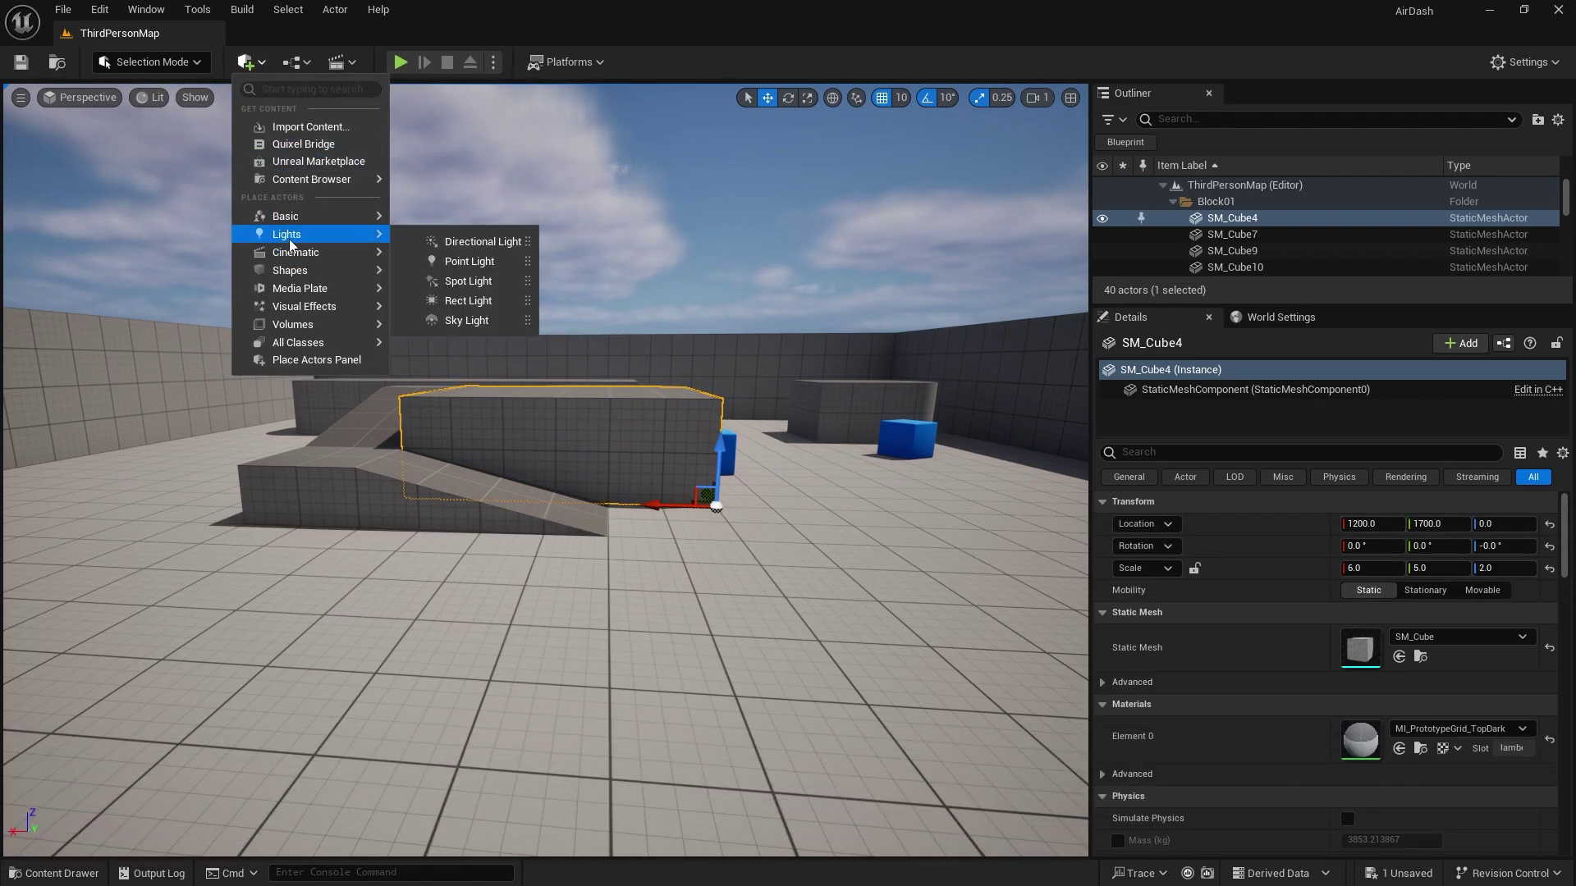
mouse_move(341, 277)
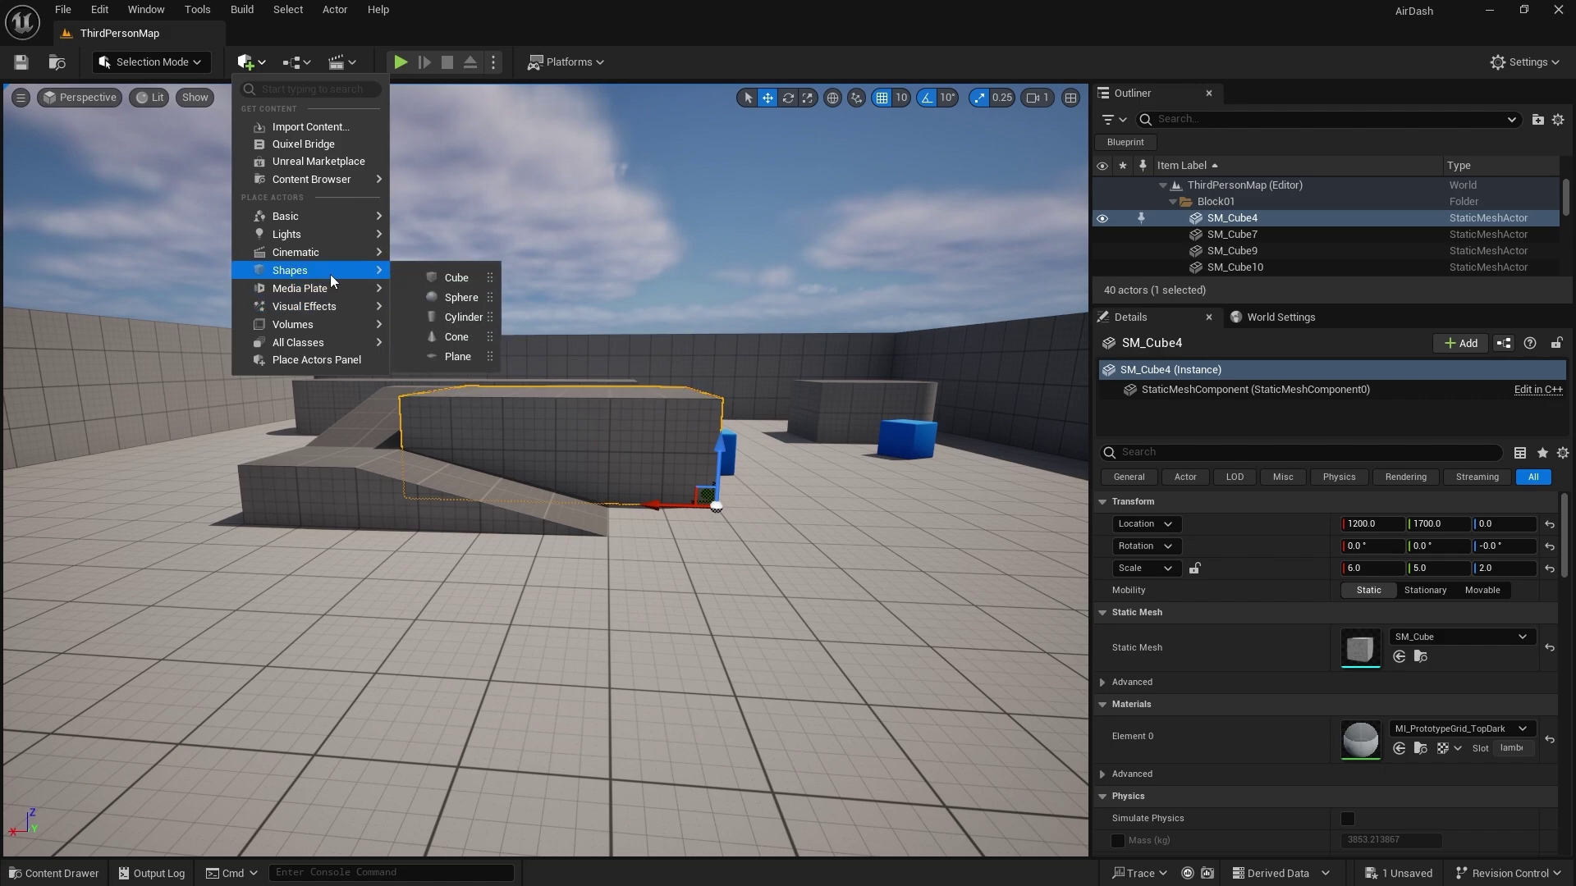
drag(452, 278, 517, 654)
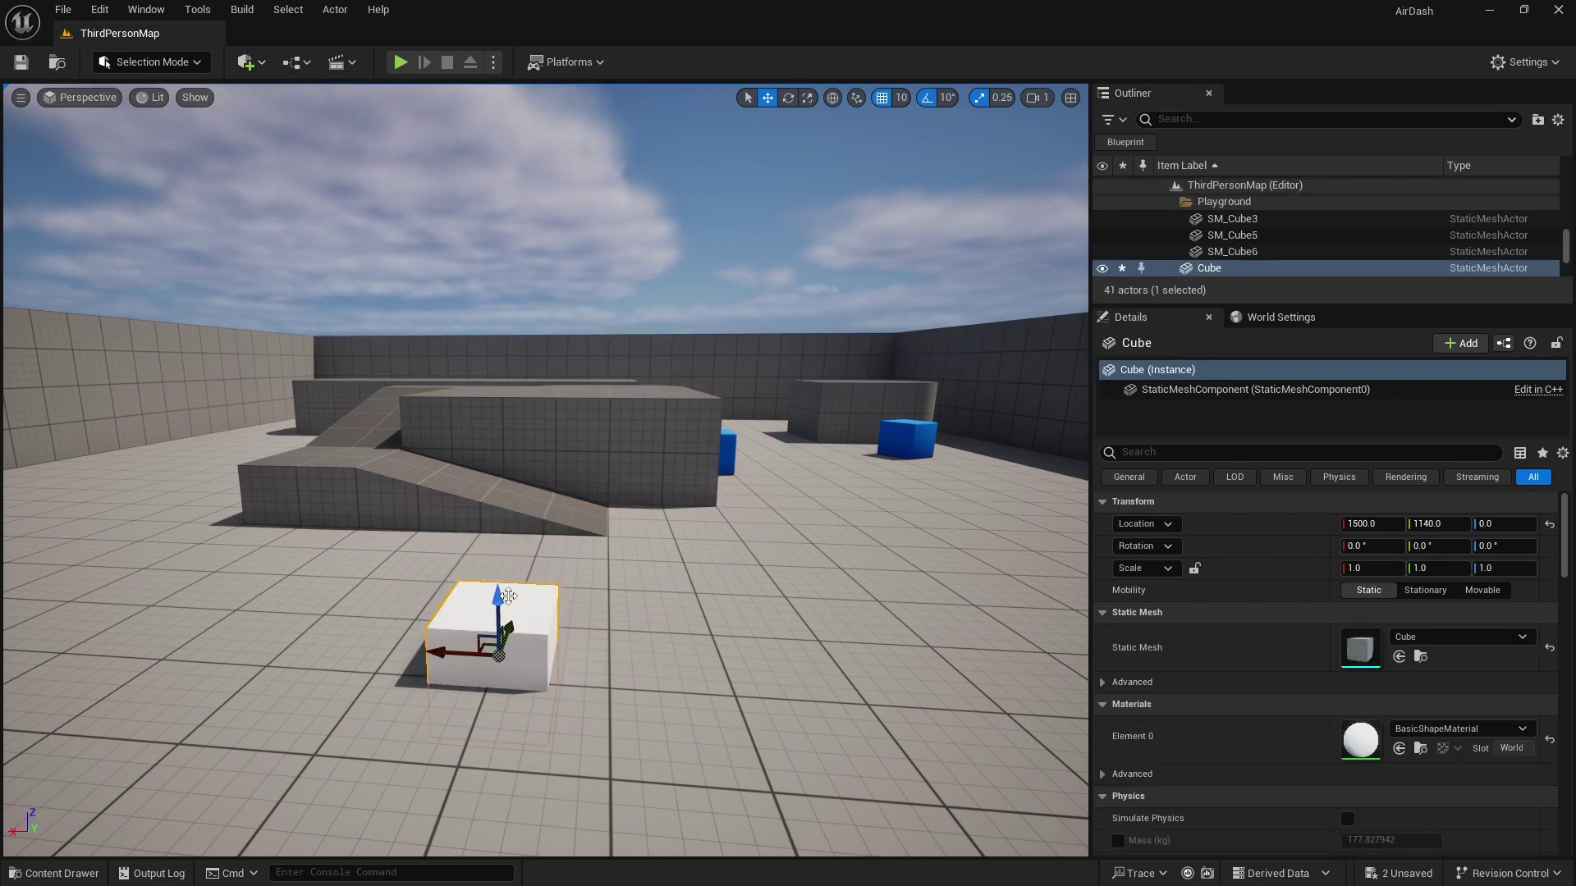
- Raise the cube to Z 140 and scale it to 5.25 × 0.25 × 2.75 to form a thin wall
drag(497, 595, 497, 545)
drag(438, 656, 545, 572)
drag(528, 519, 527, 376)
mouse_move(319, 165)
right_down()
mouse_move(205, 168)
mouse_move(295, 167)
right_up()
- In Fracture mode, create a geometry collection named GC_Cube from the wall in the project's Content folder
click(152, 61)
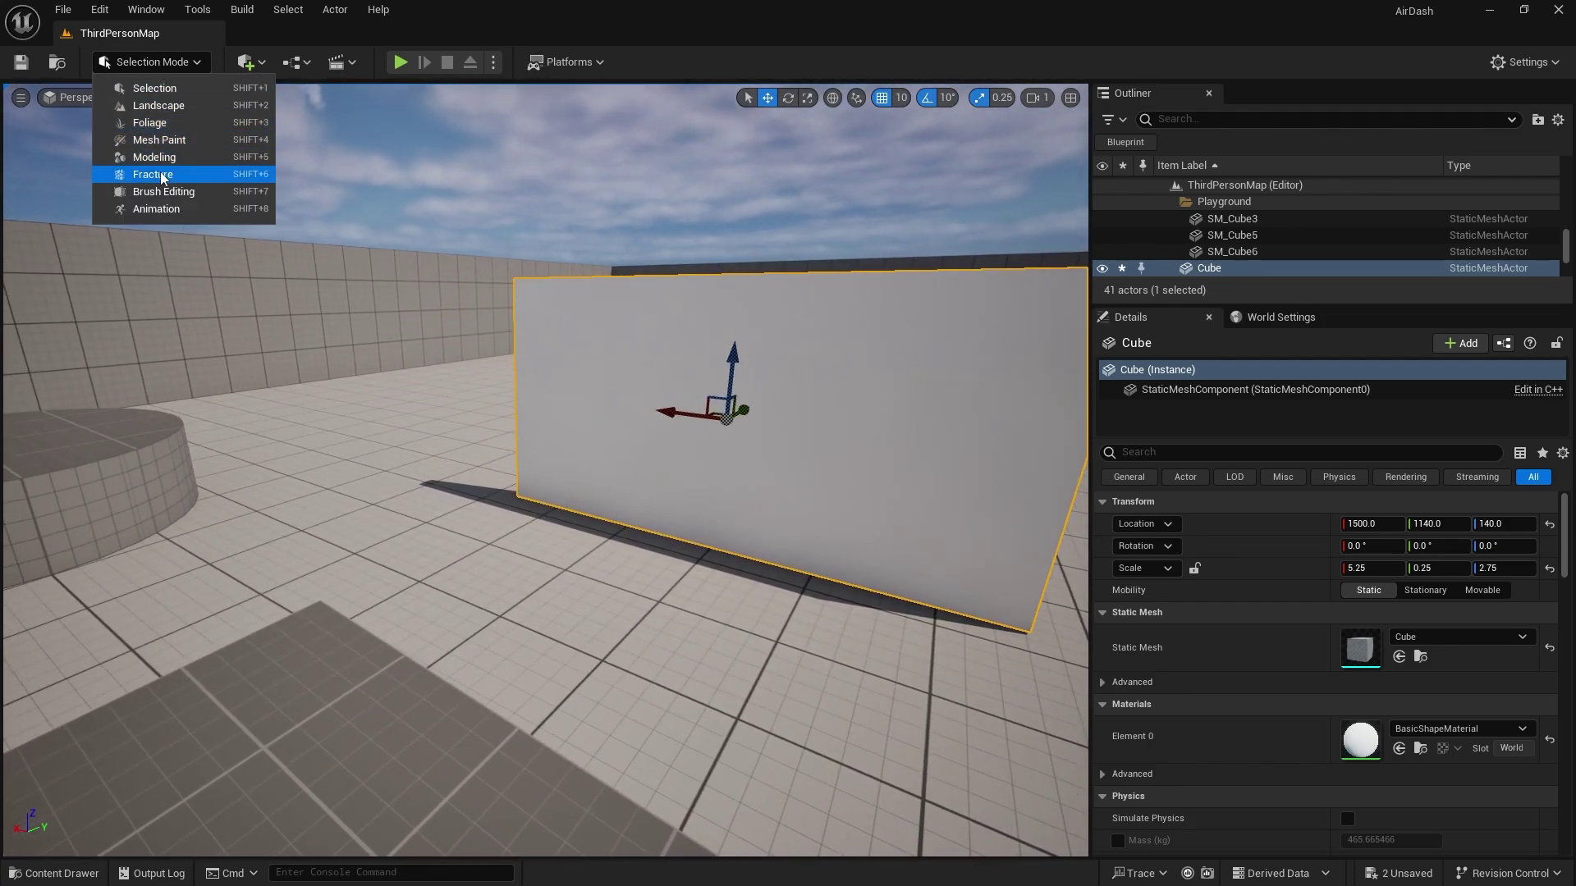
click(161, 175)
right_drag(866, 501, 924, 375)
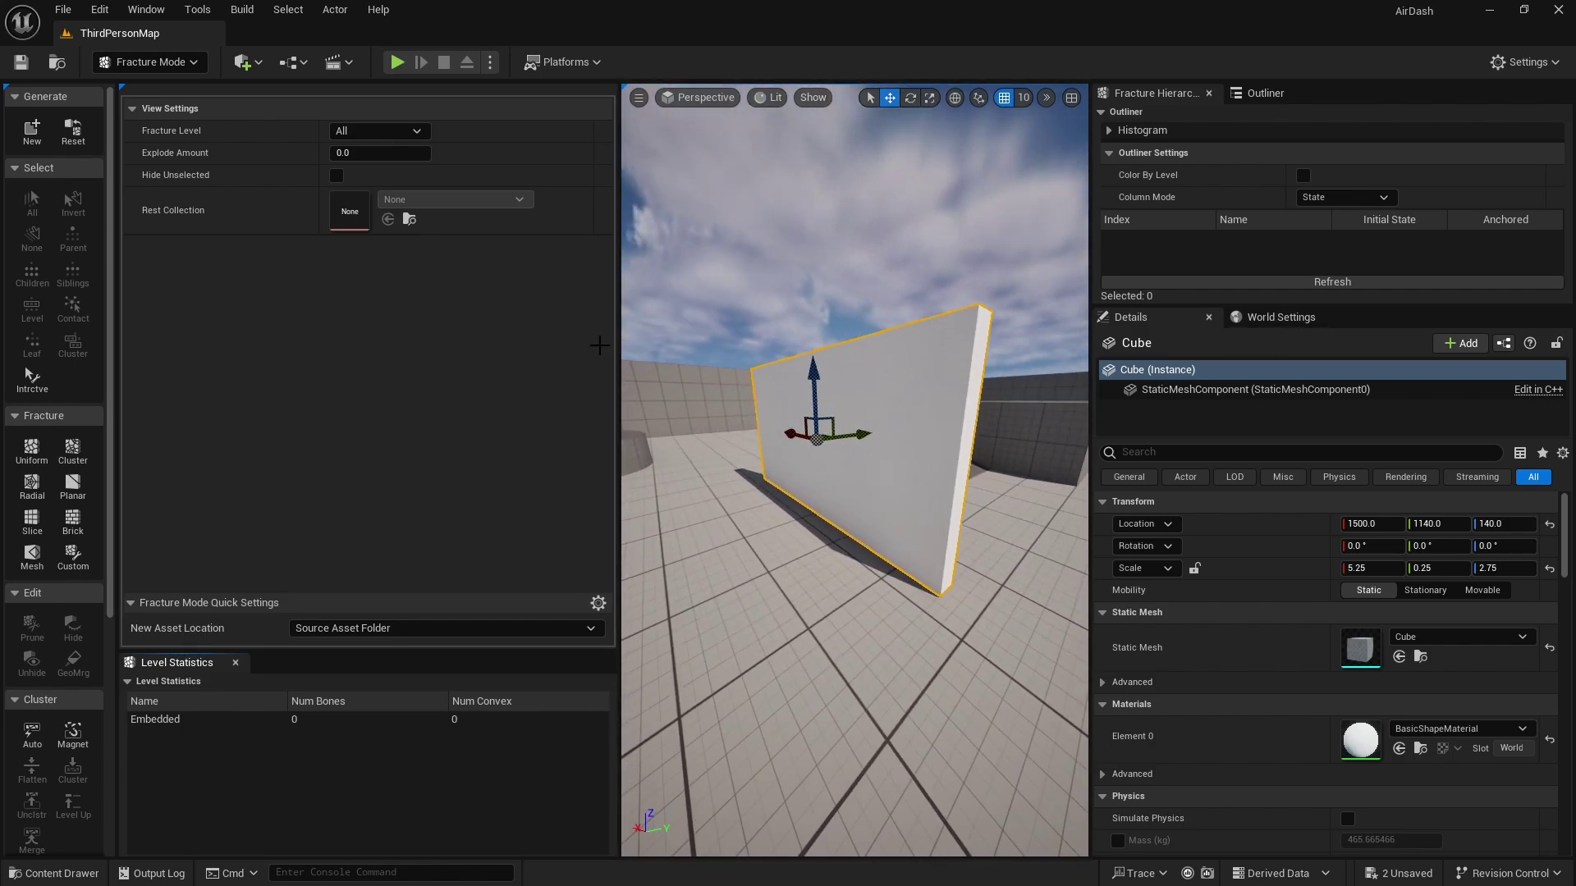
click(32, 131)
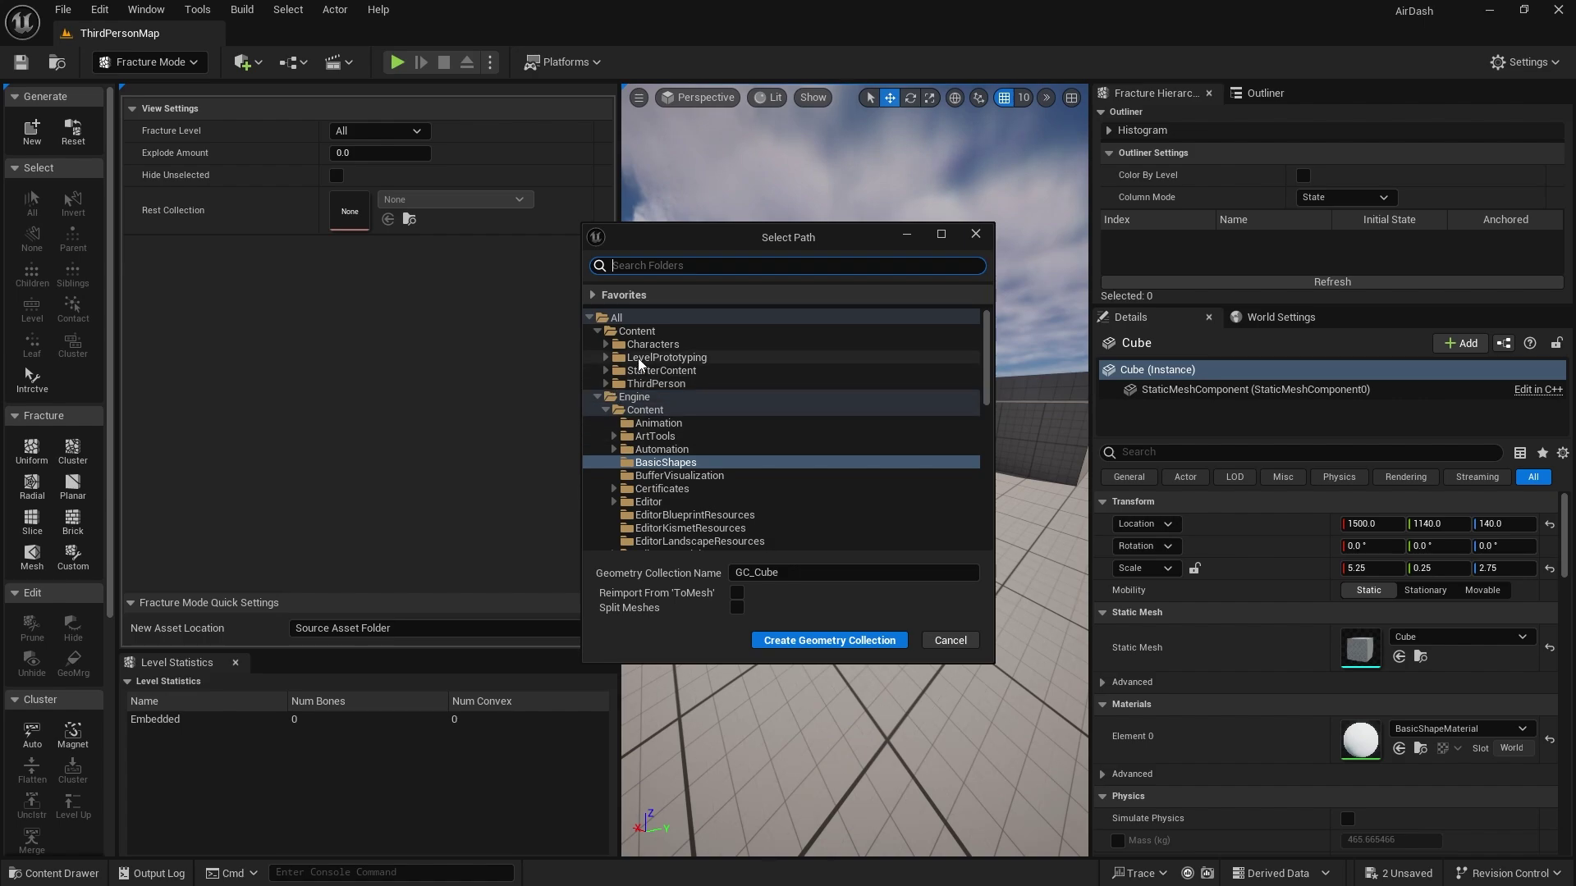
click(636, 331)
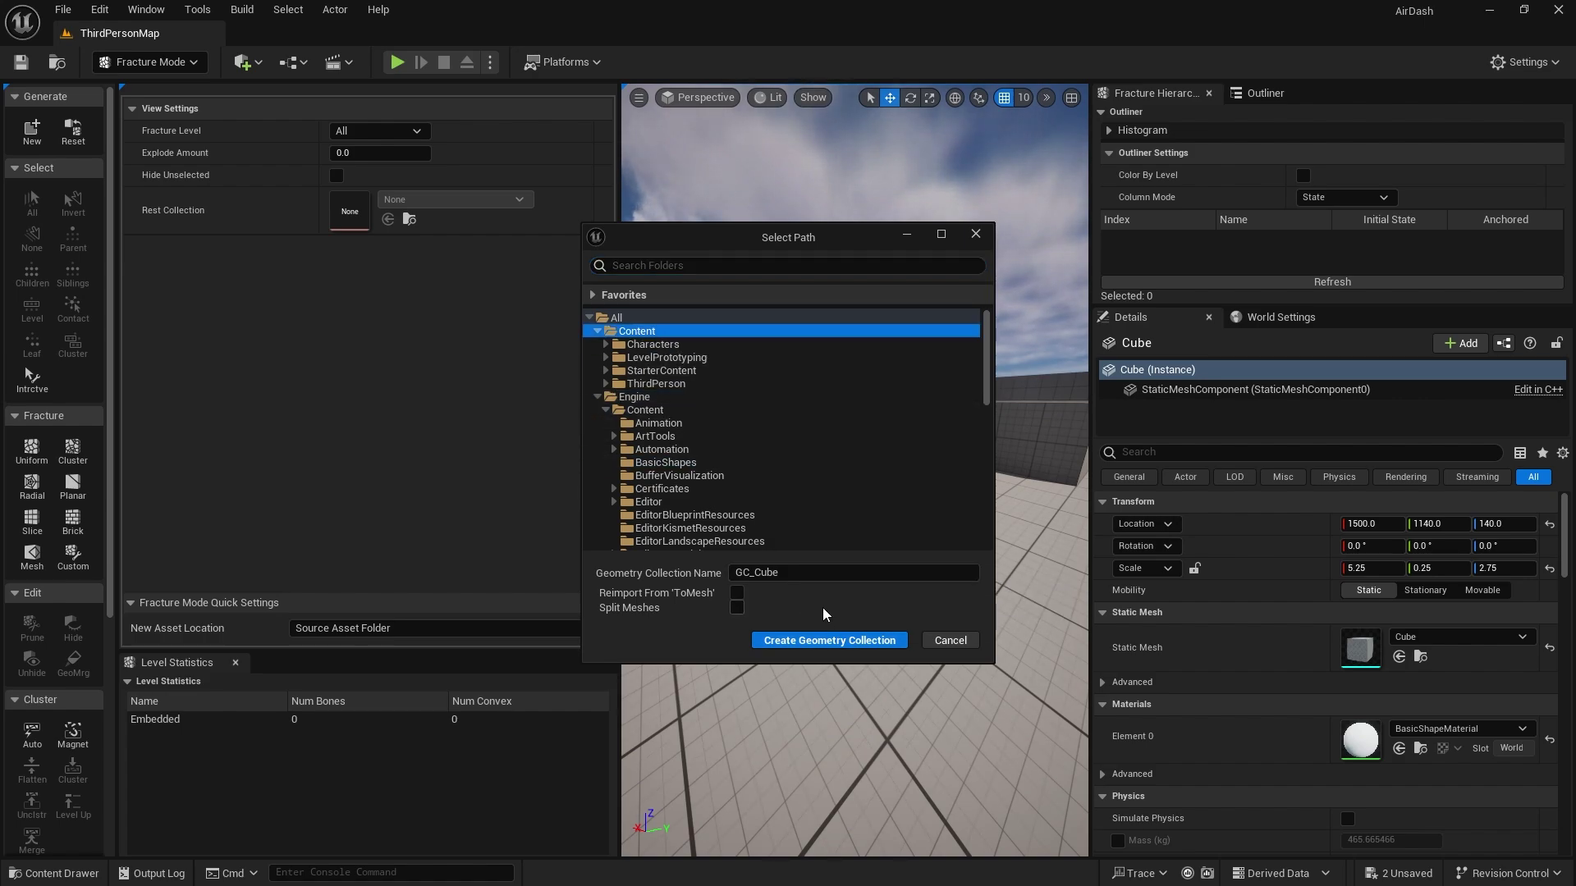
click(829, 640)
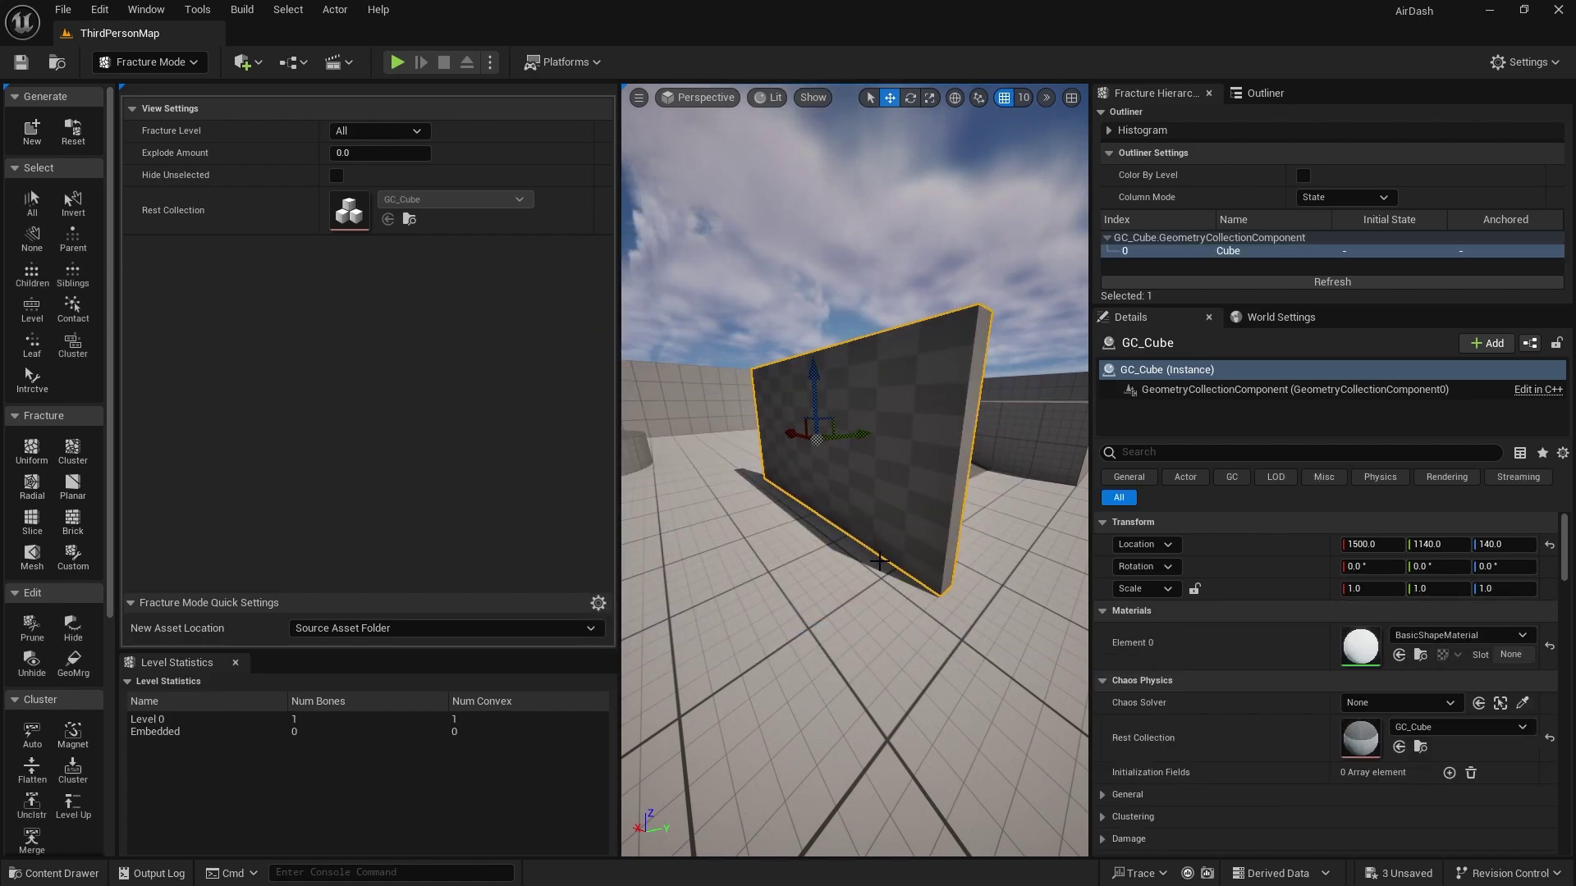
- Fracture the wall repeatedly with the Uniform Voronoi method until it has three fracture levels
alt+drag(878, 562, 878, 556)
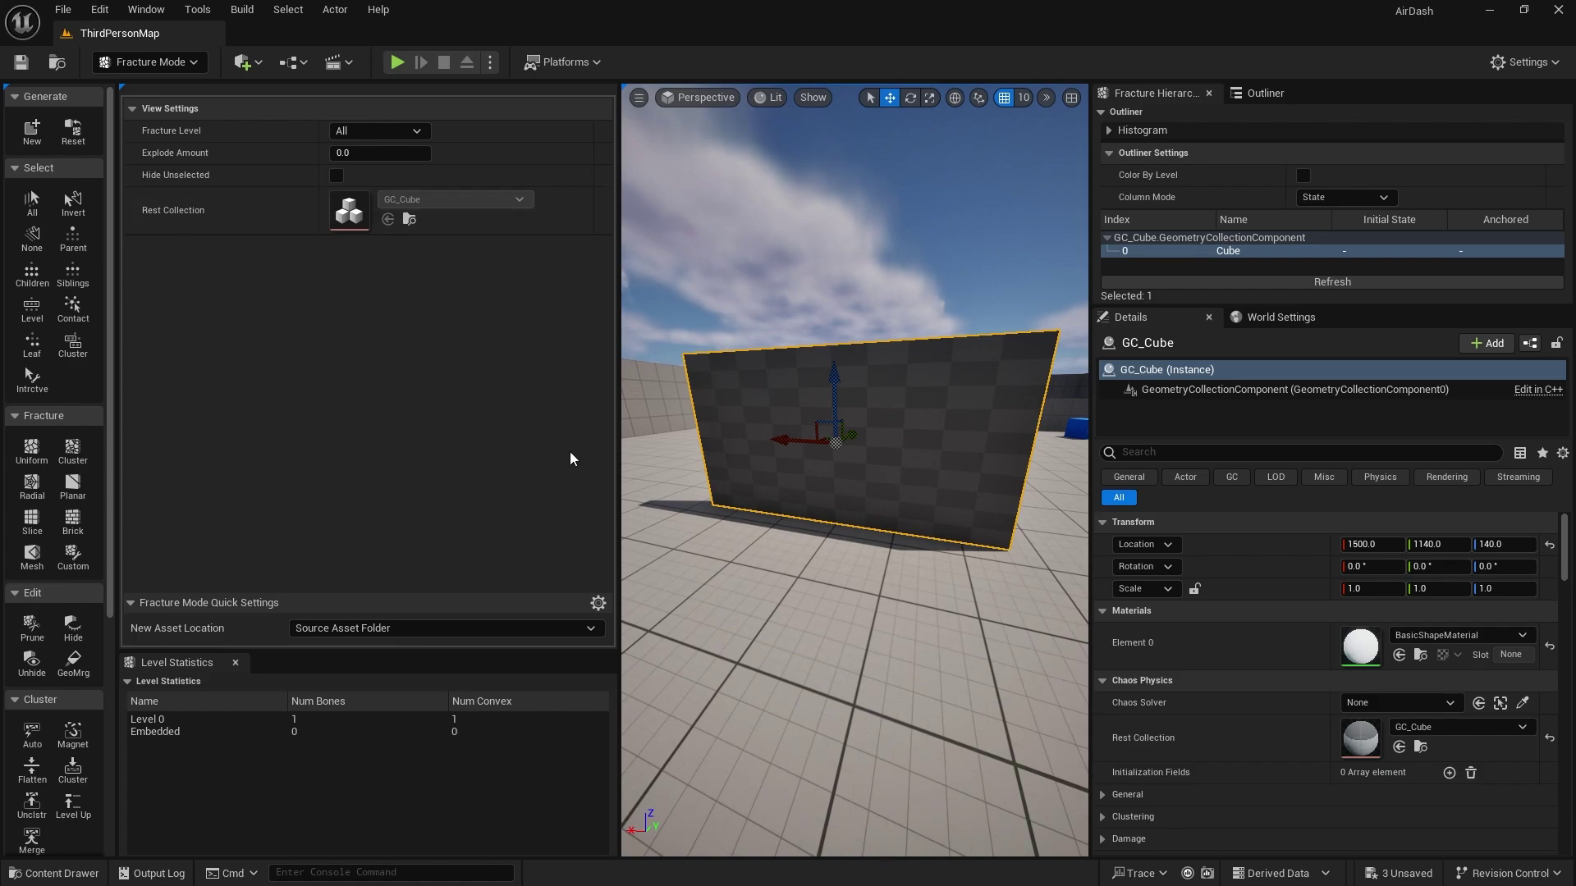
drag(377, 652, 376, 322)
click(33, 451)
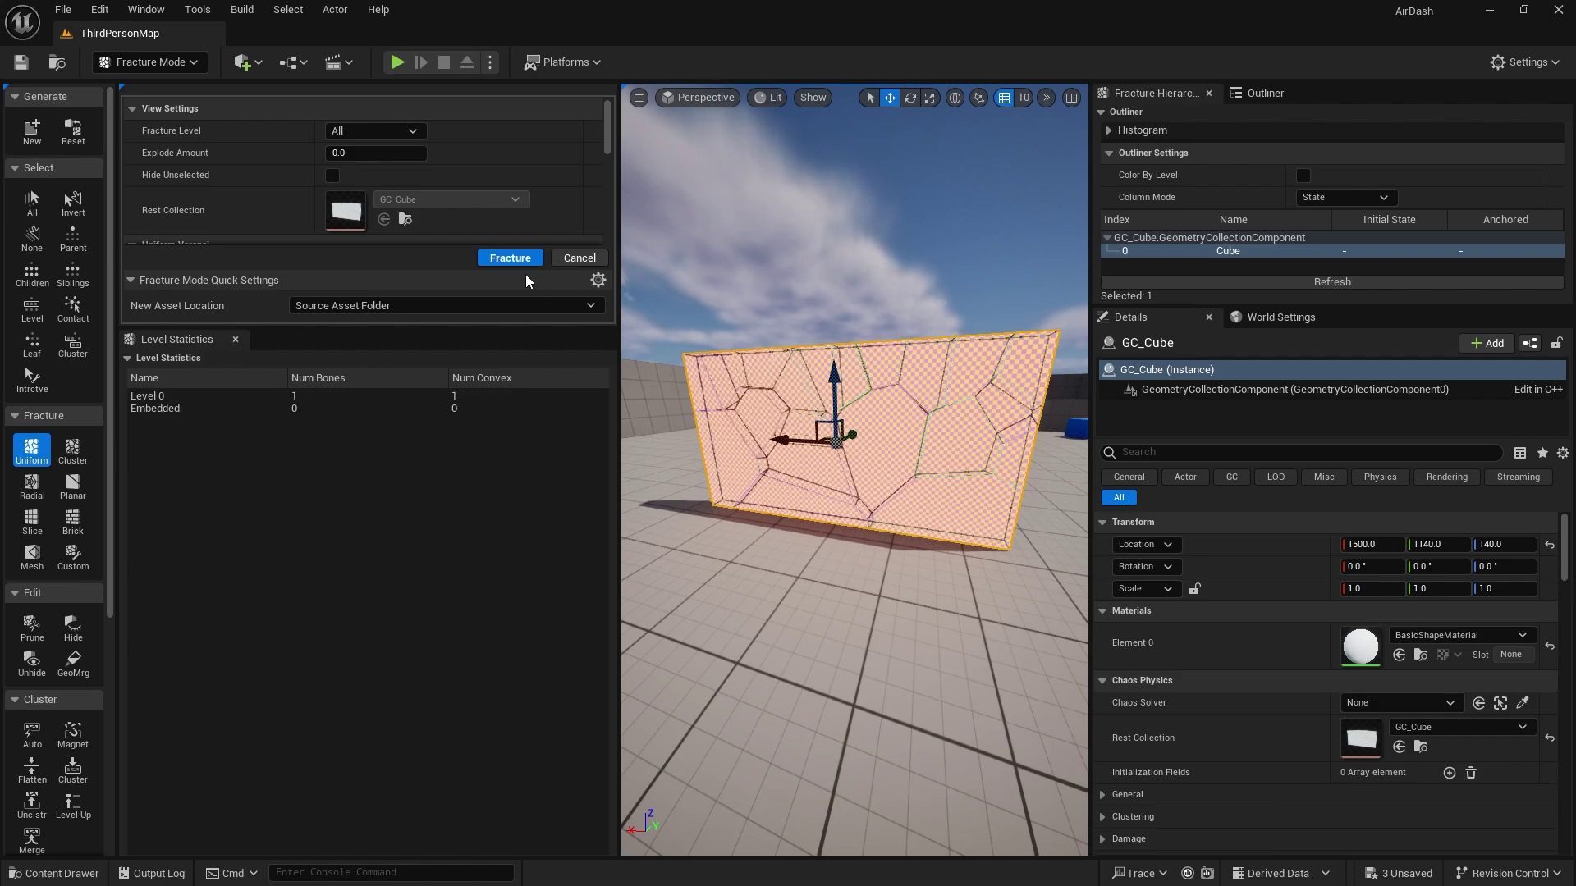
click(511, 258)
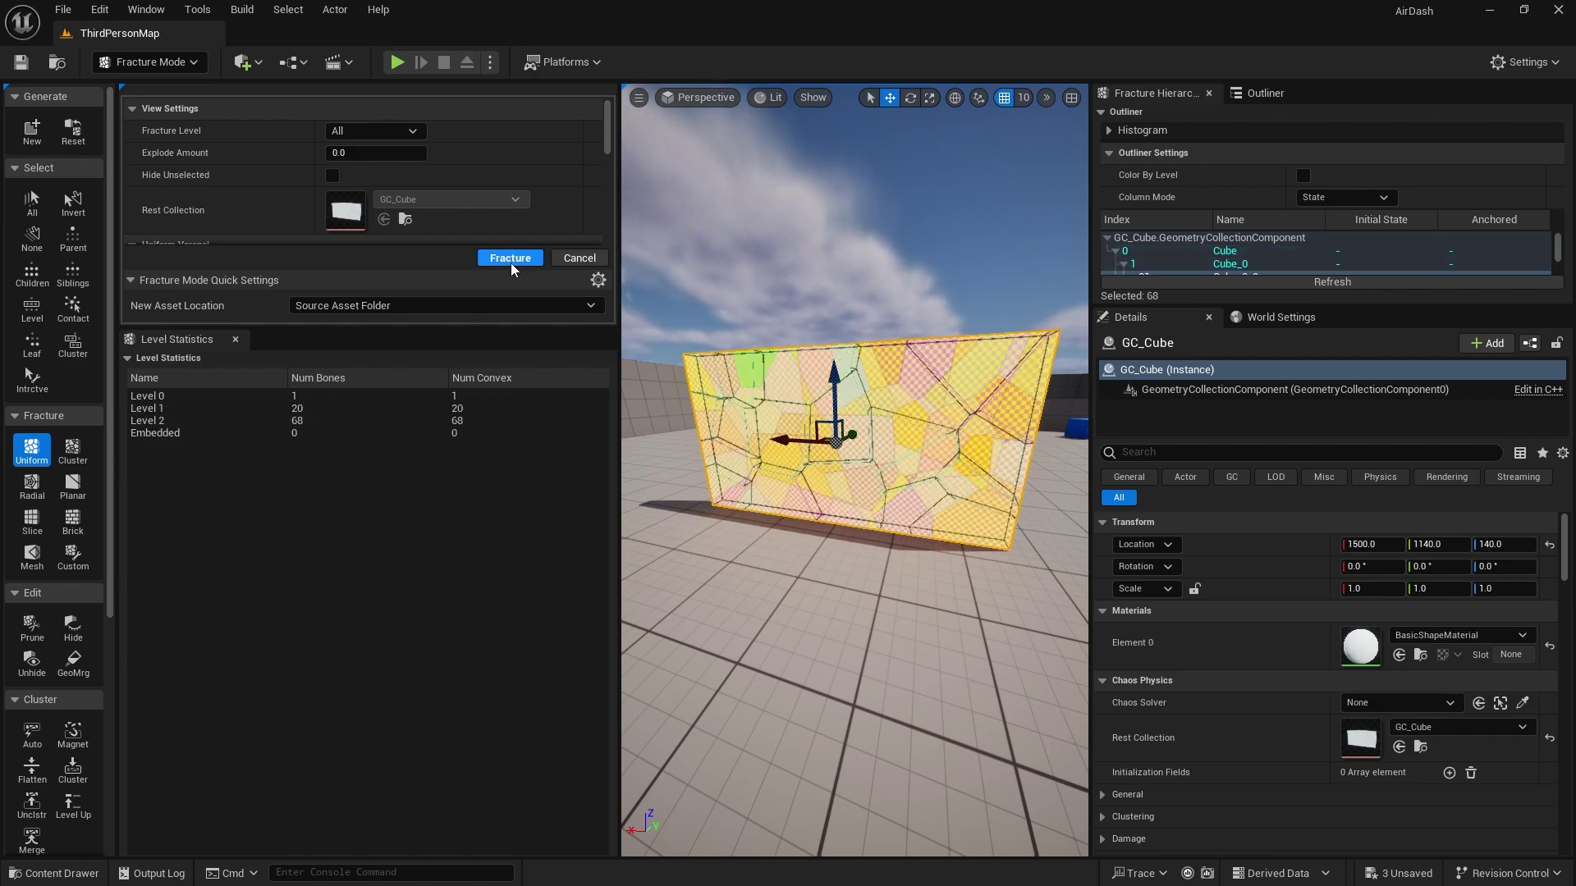
click(510, 263)
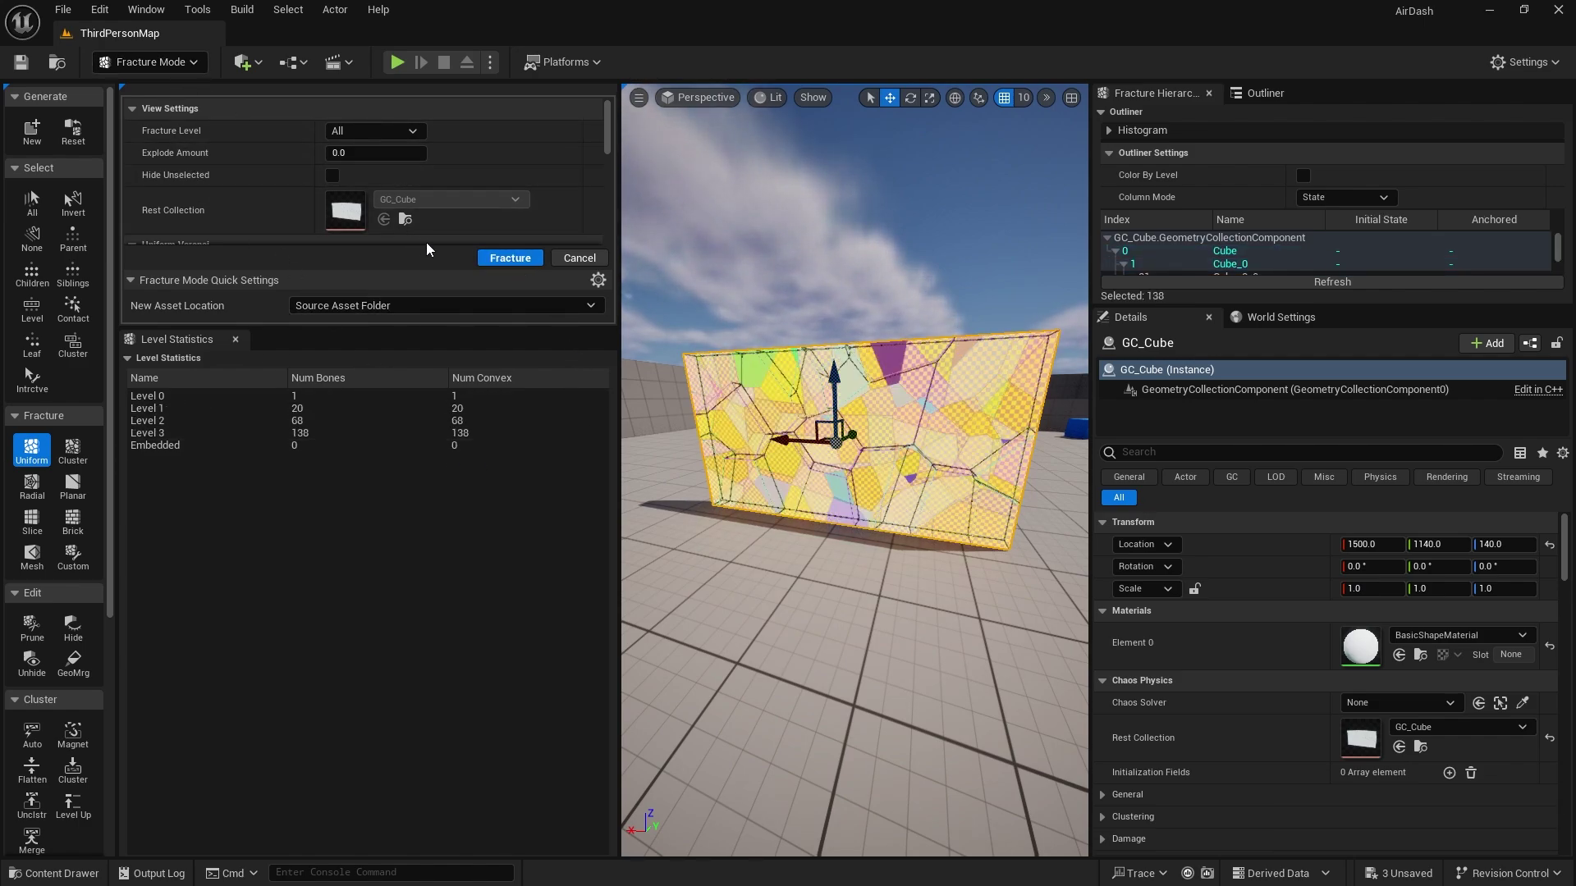
- Return to Selection mode and turn off Show Bone Colors for the fractured wall
click(180, 64)
click(181, 91)
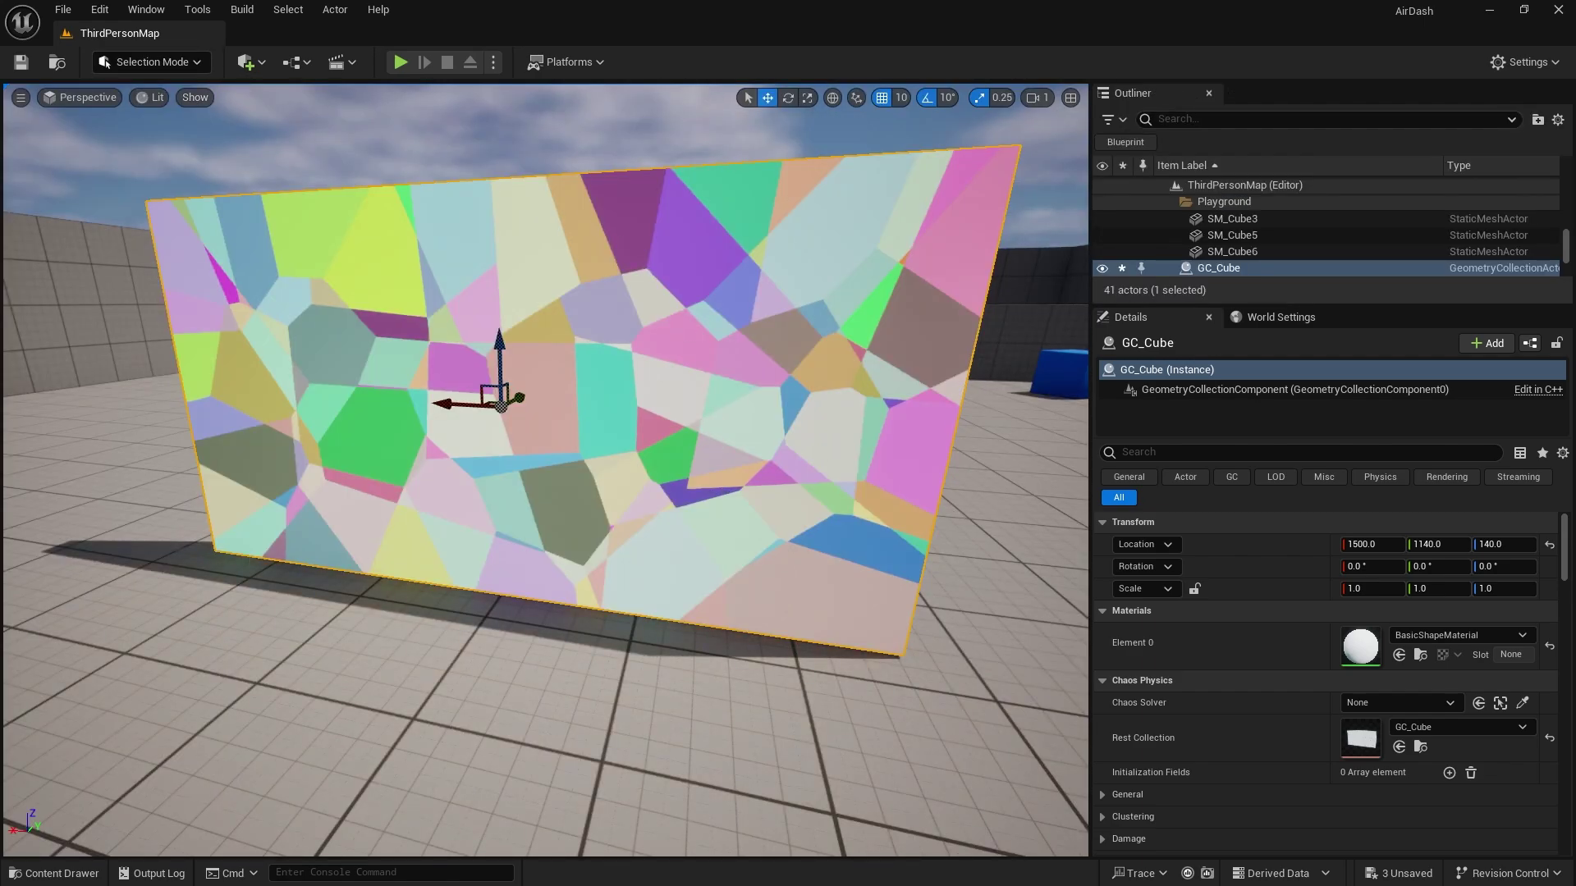
key(f)
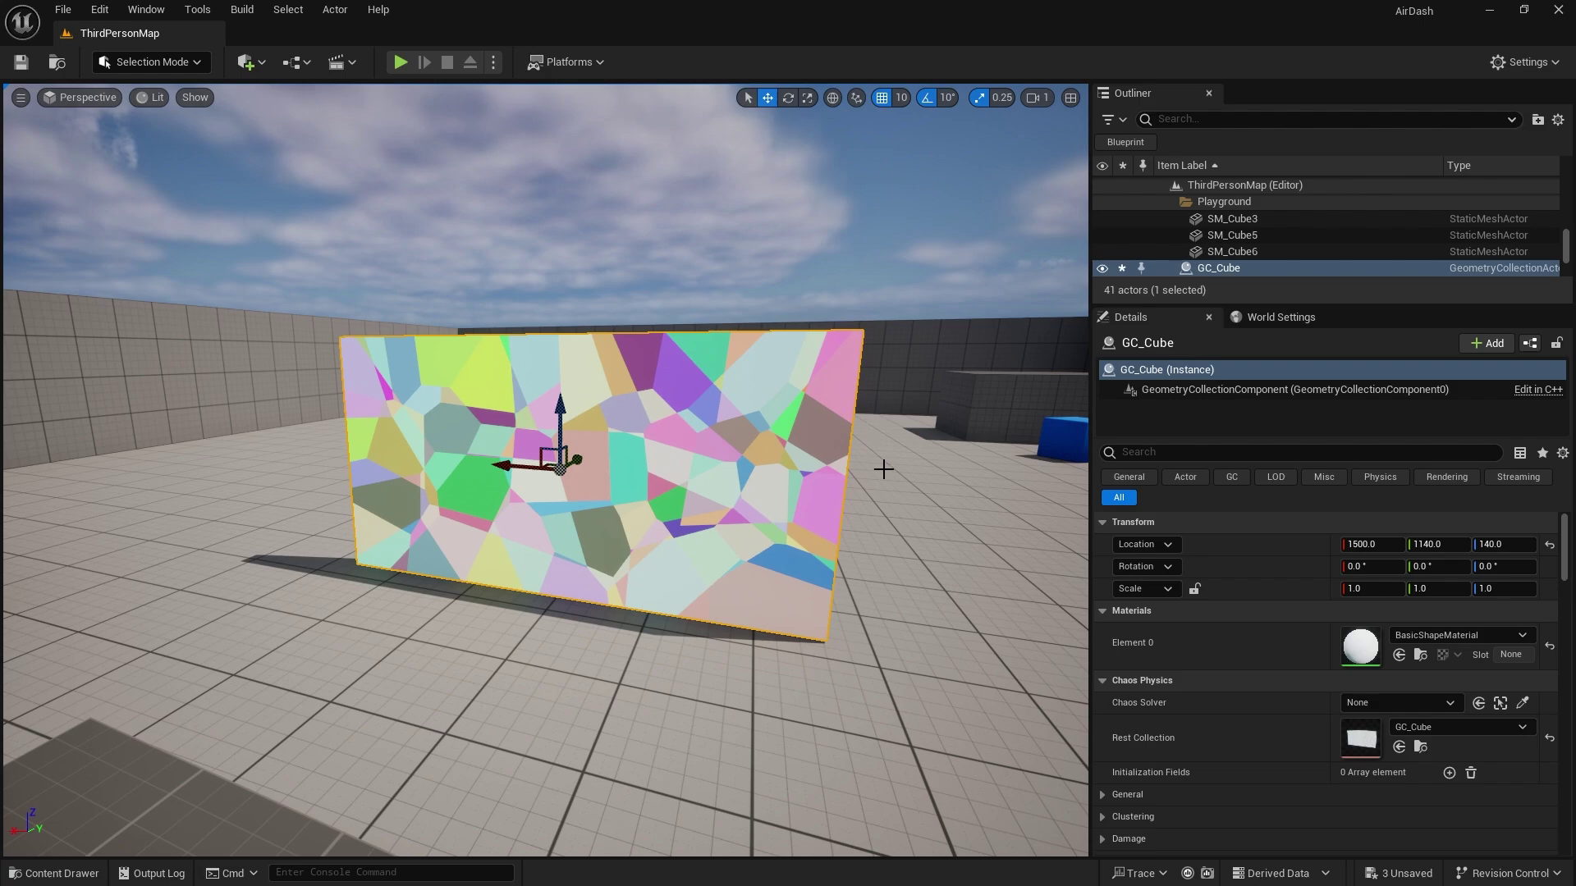
scroll(1243, 633, down, 2)
click(1102, 689)
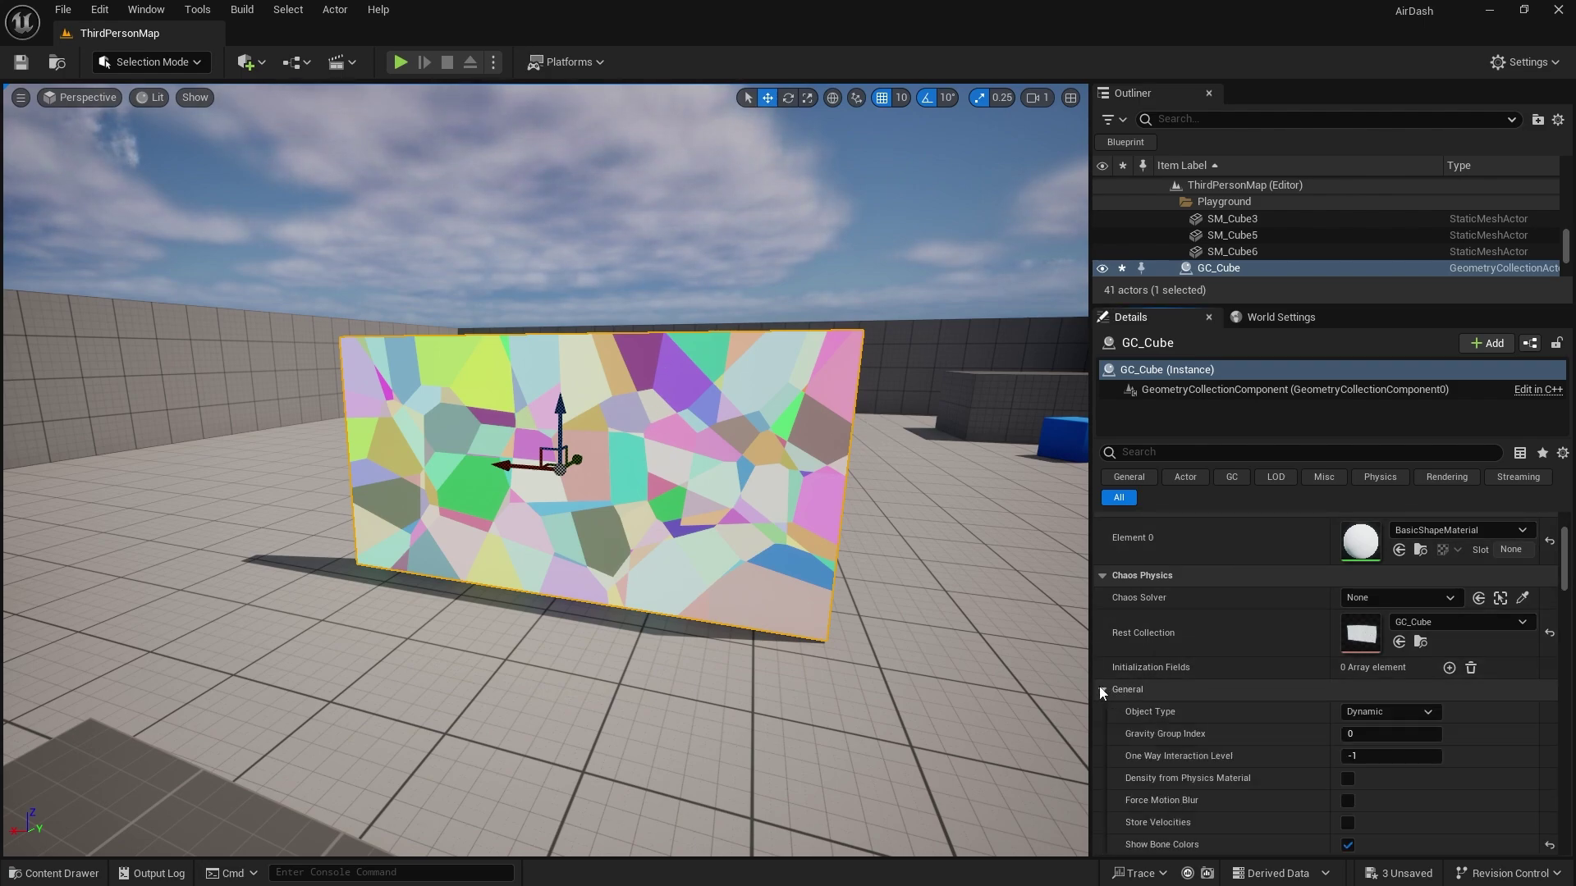
scroll(1104, 686, down, 2)
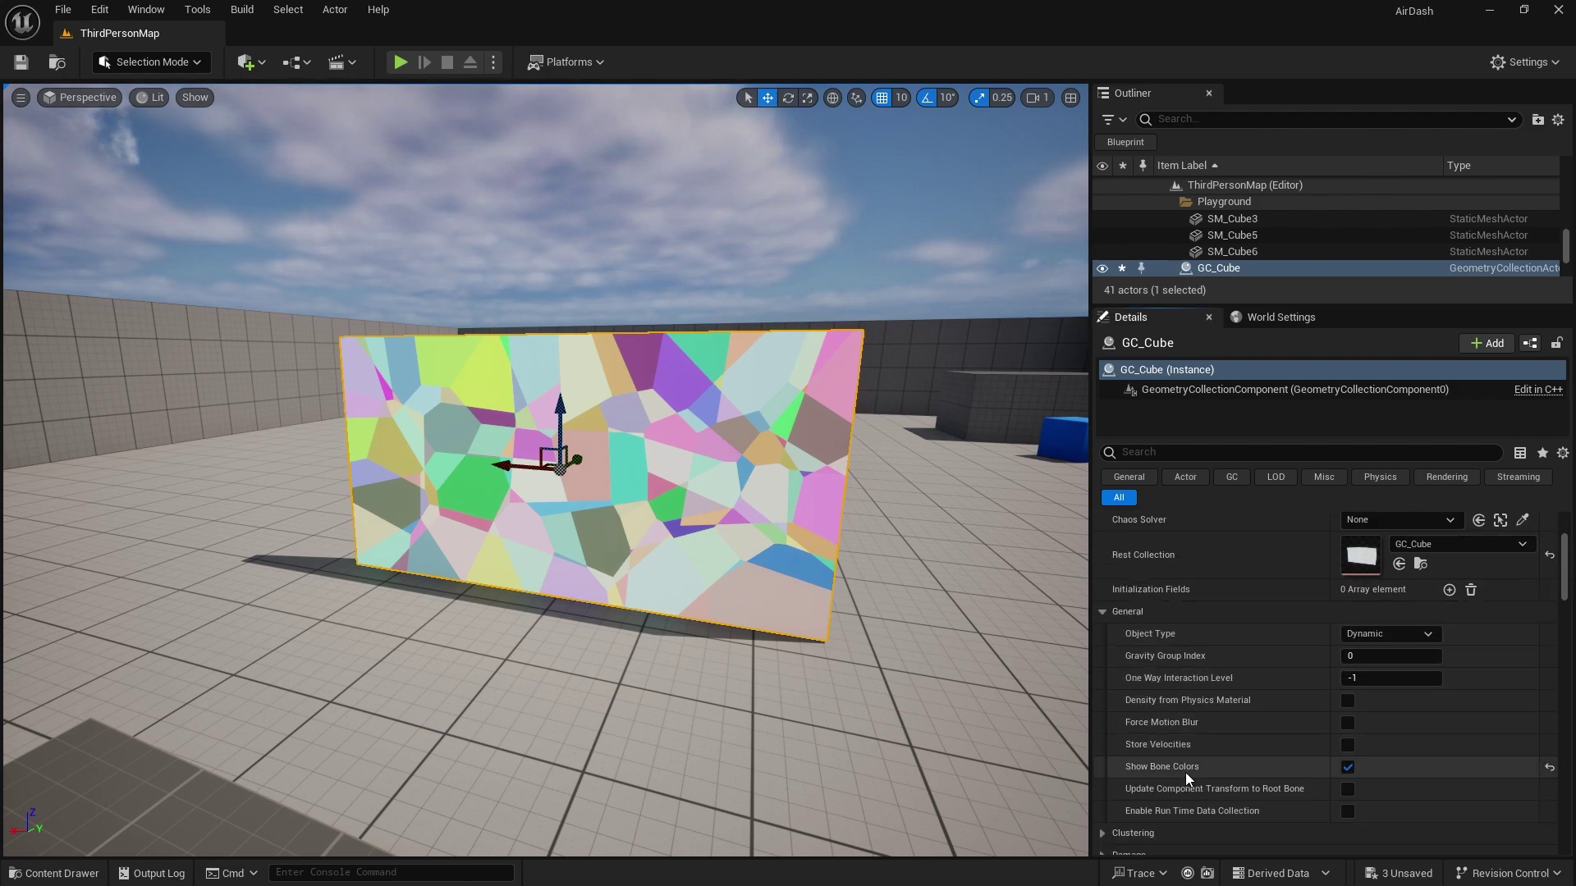
click(1346, 767)
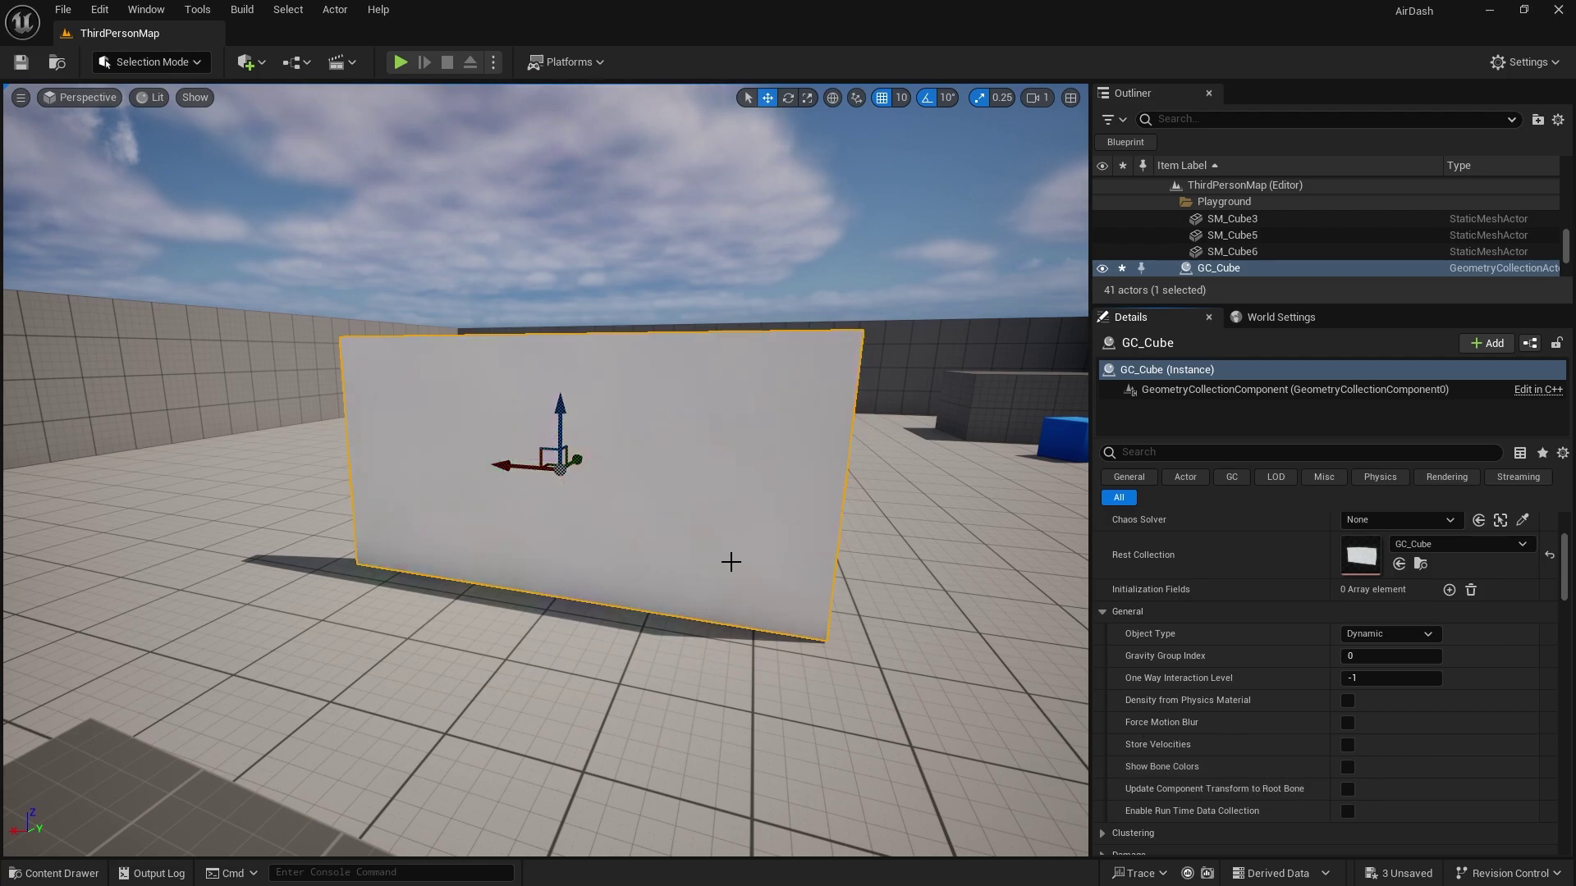
- Lift the fractured wall above the floor, simulate its fall, and stop the simulation
drag(762, 555, 626, 400)
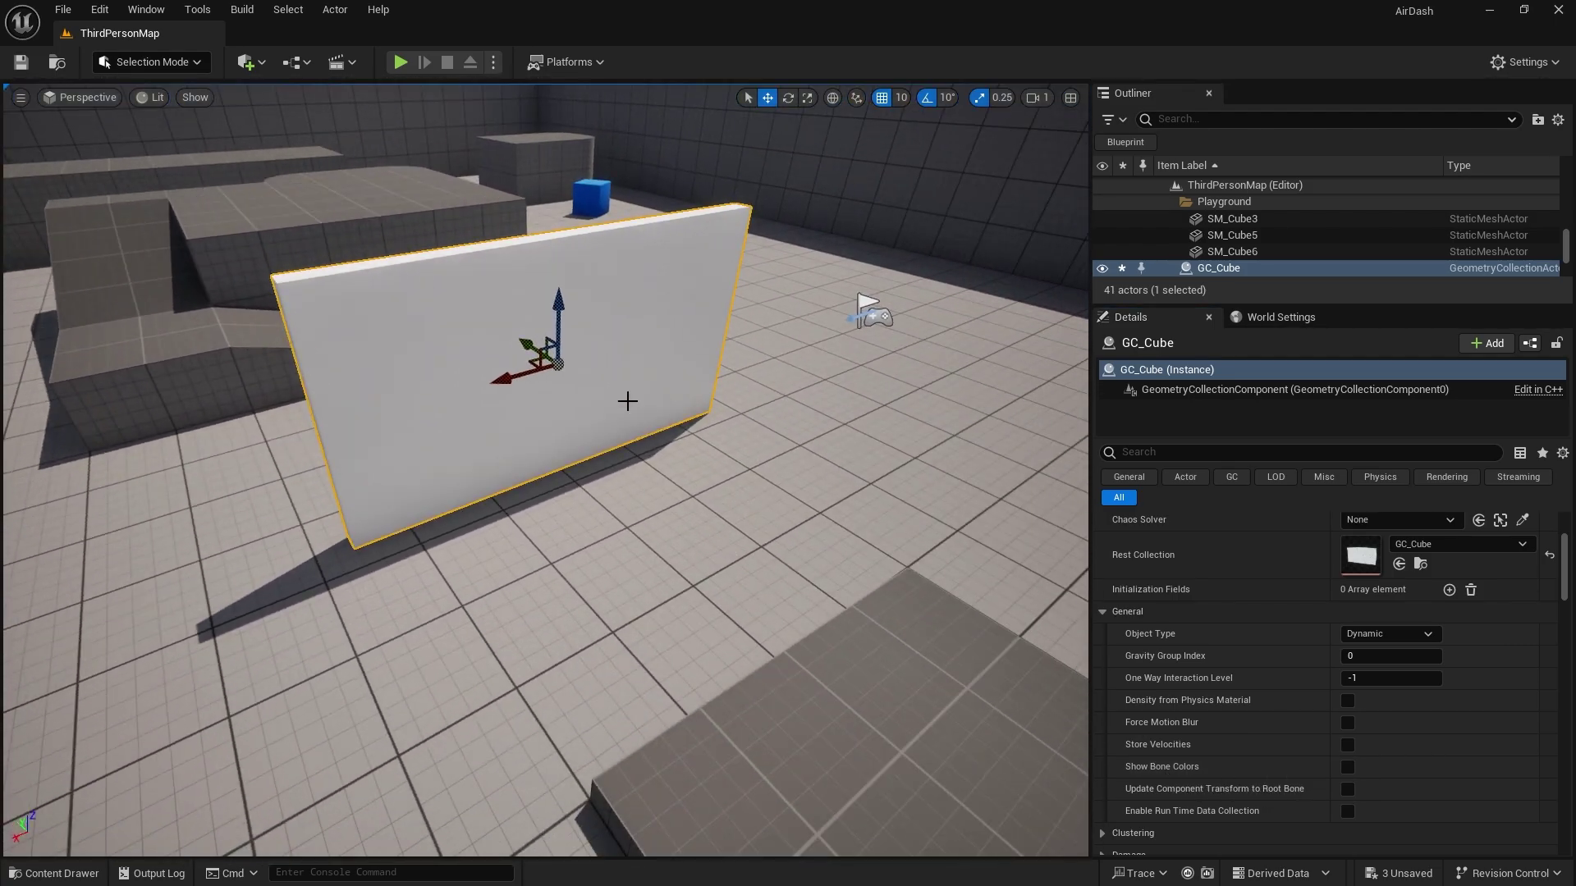
drag(564, 316, 591, 342)
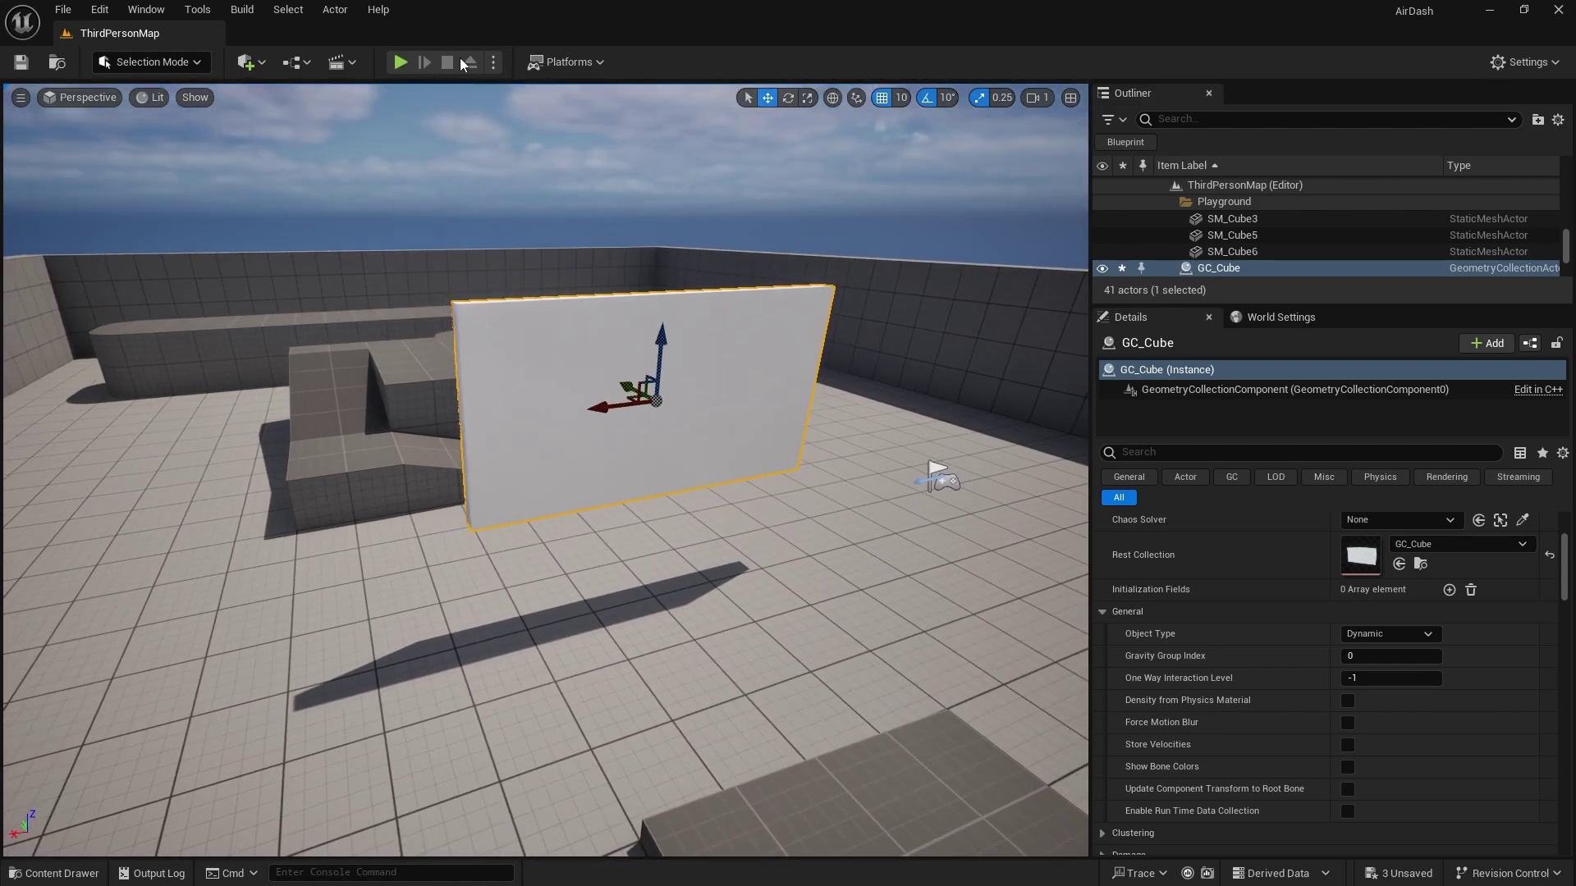
click(494, 62)
click(575, 218)
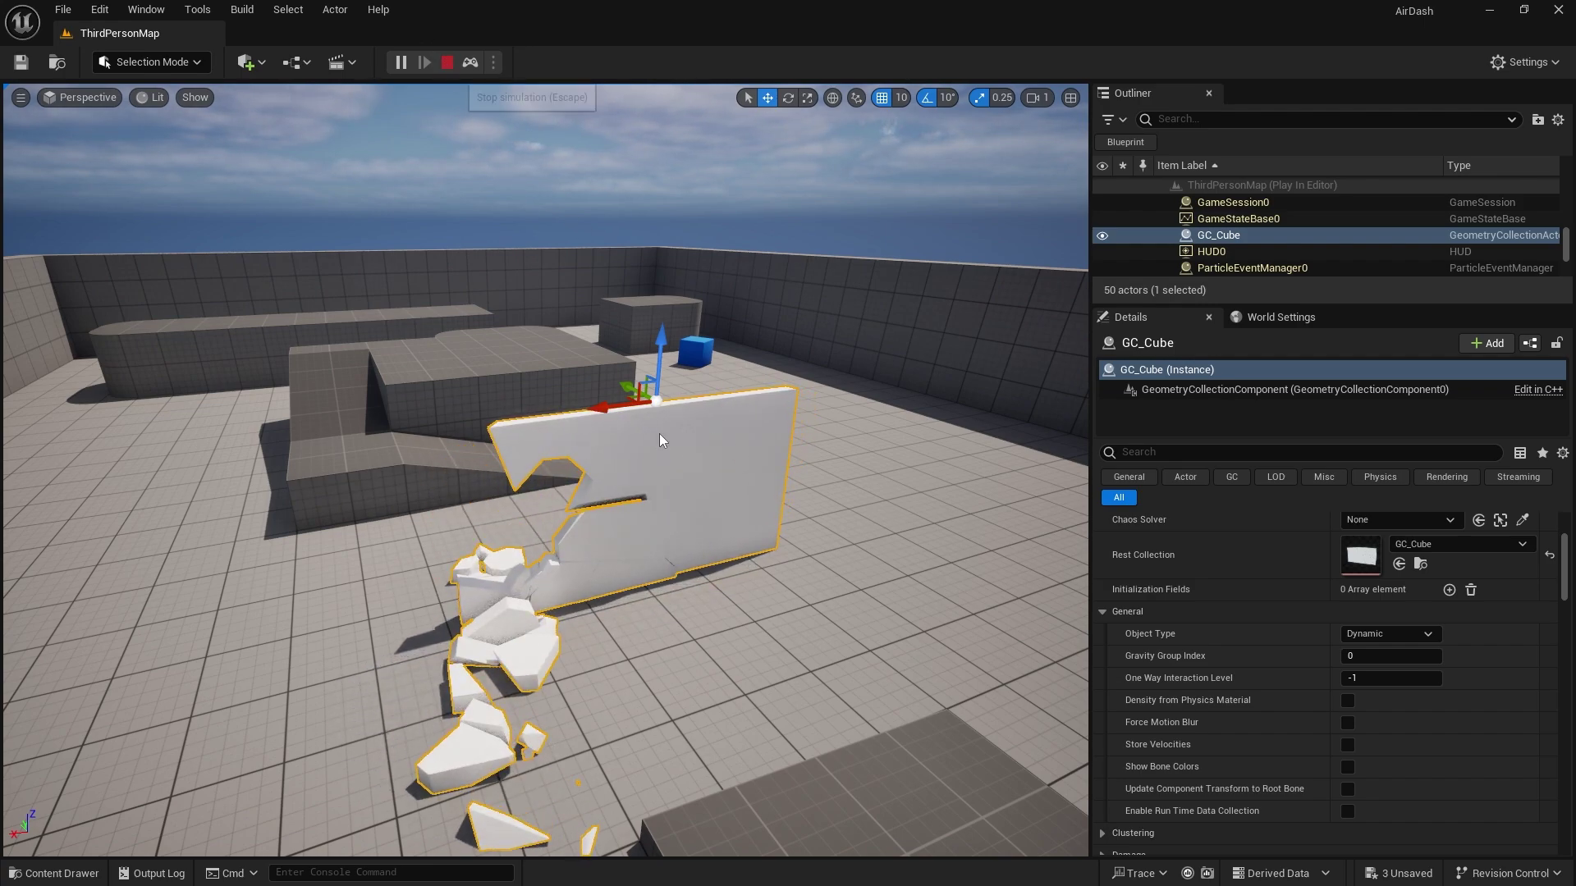
key(Escape)
- Move the wall high beside the ramp blocks, simulate its fall onto them, and stop the simulation
right_drag(631, 387, 539, 300)
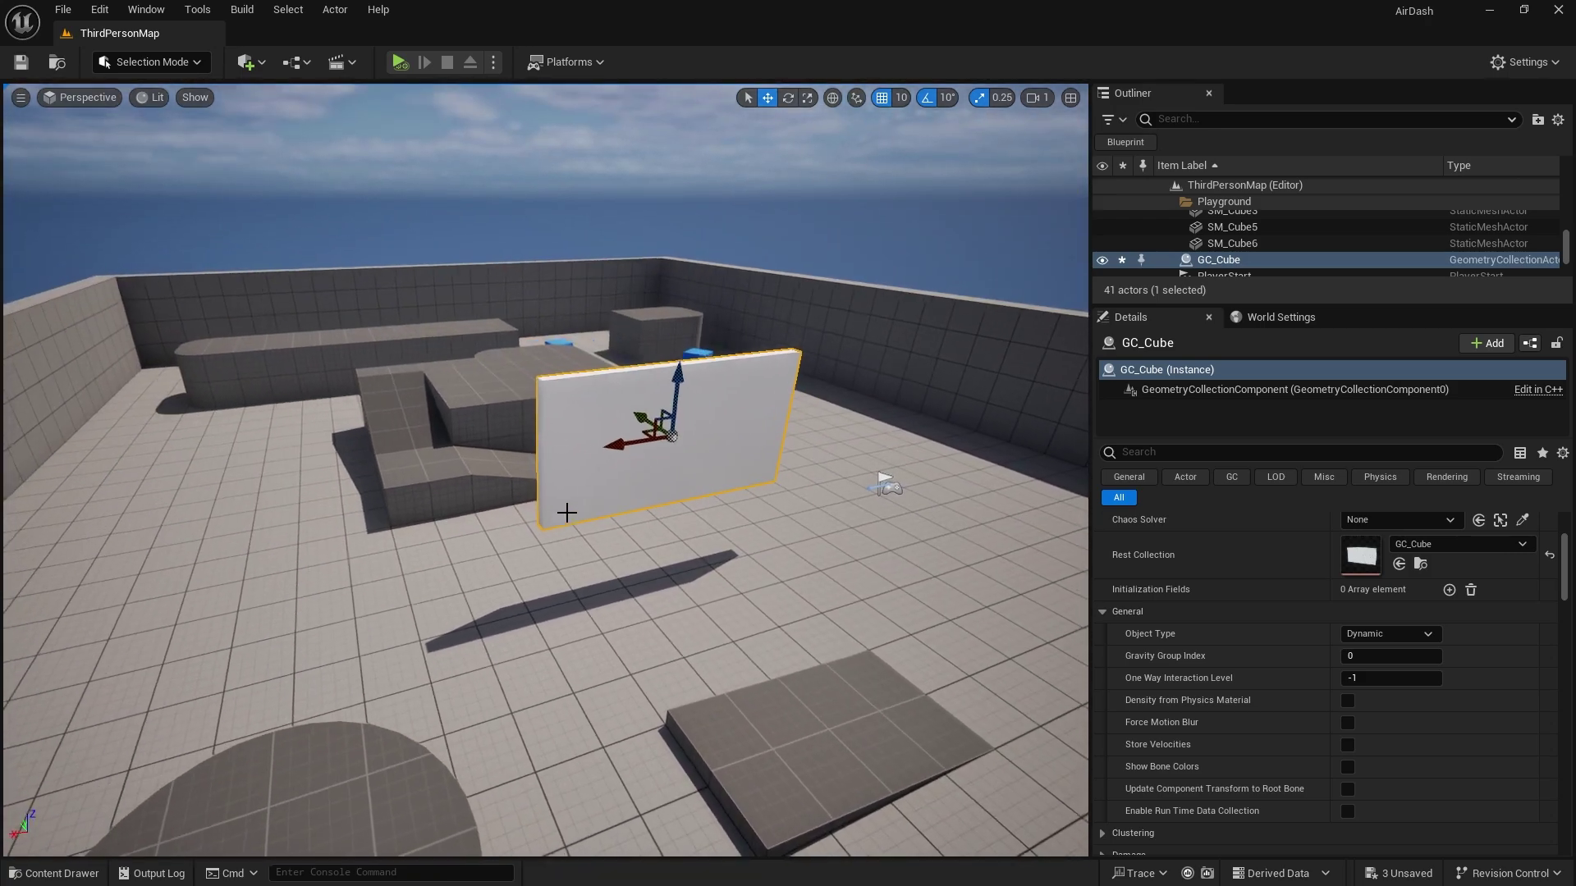
drag(539, 300, 362, 353)
drag(356, 288, 351, 237)
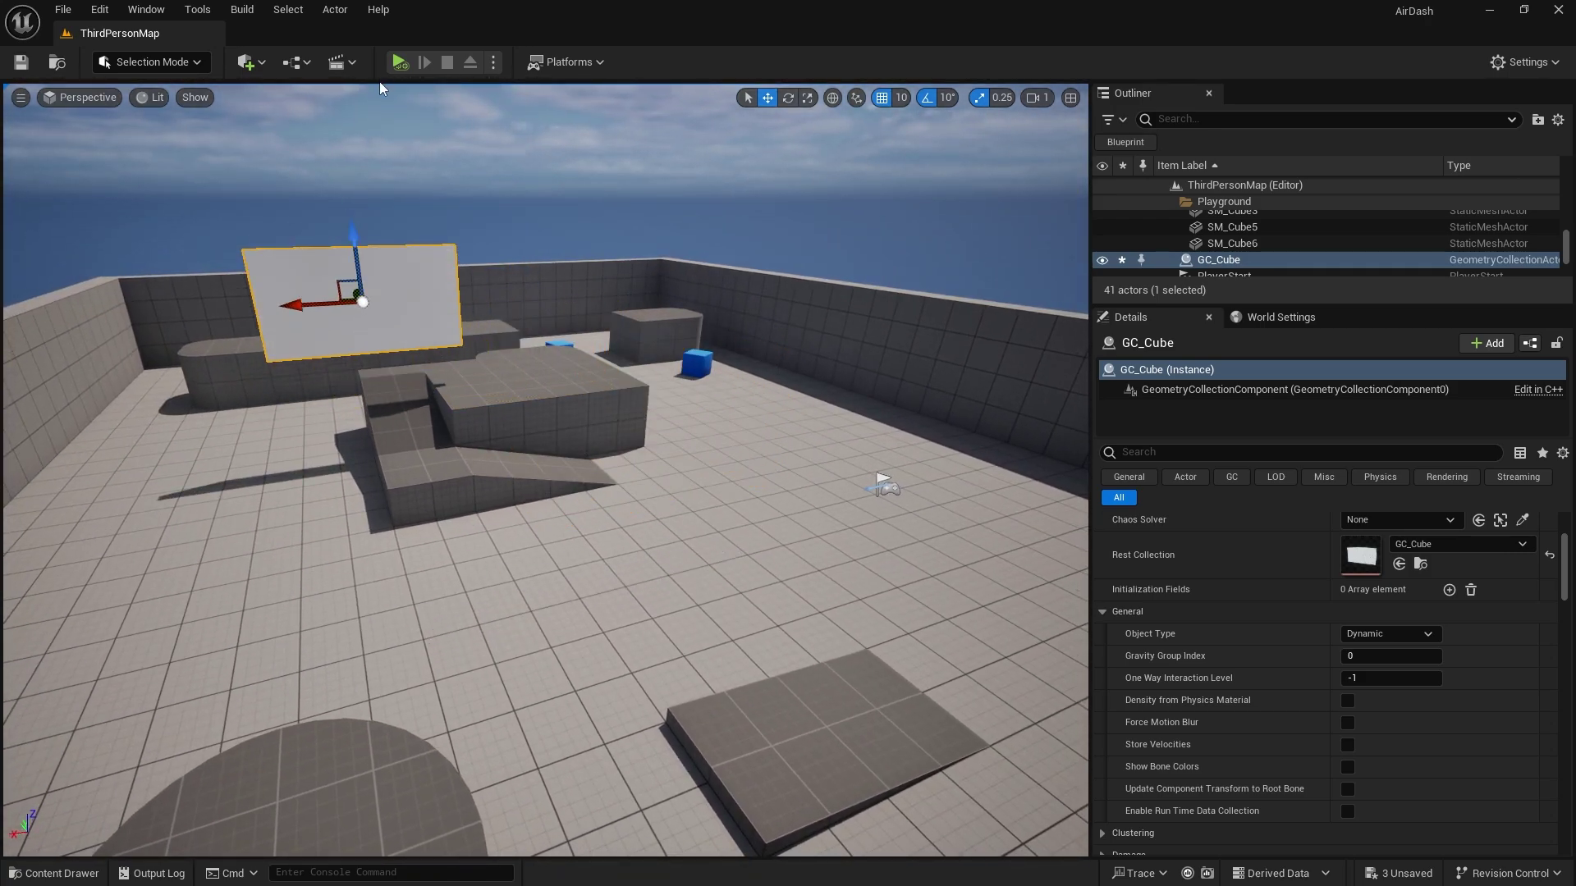
key(alt+p)
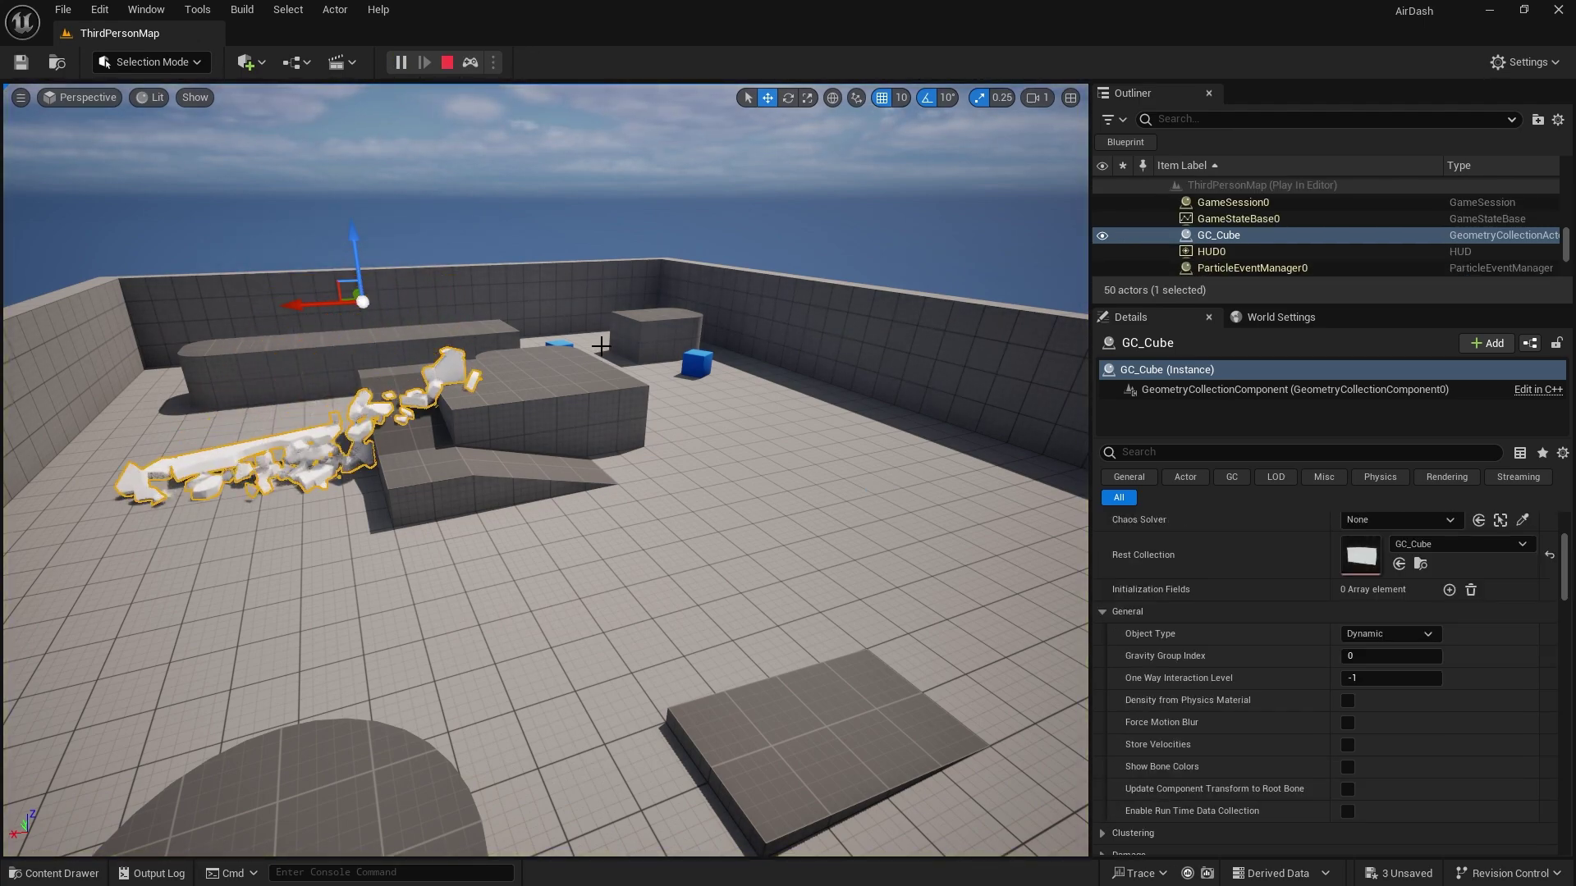
right_drag(597, 355, 466, 100)
click(446, 63)
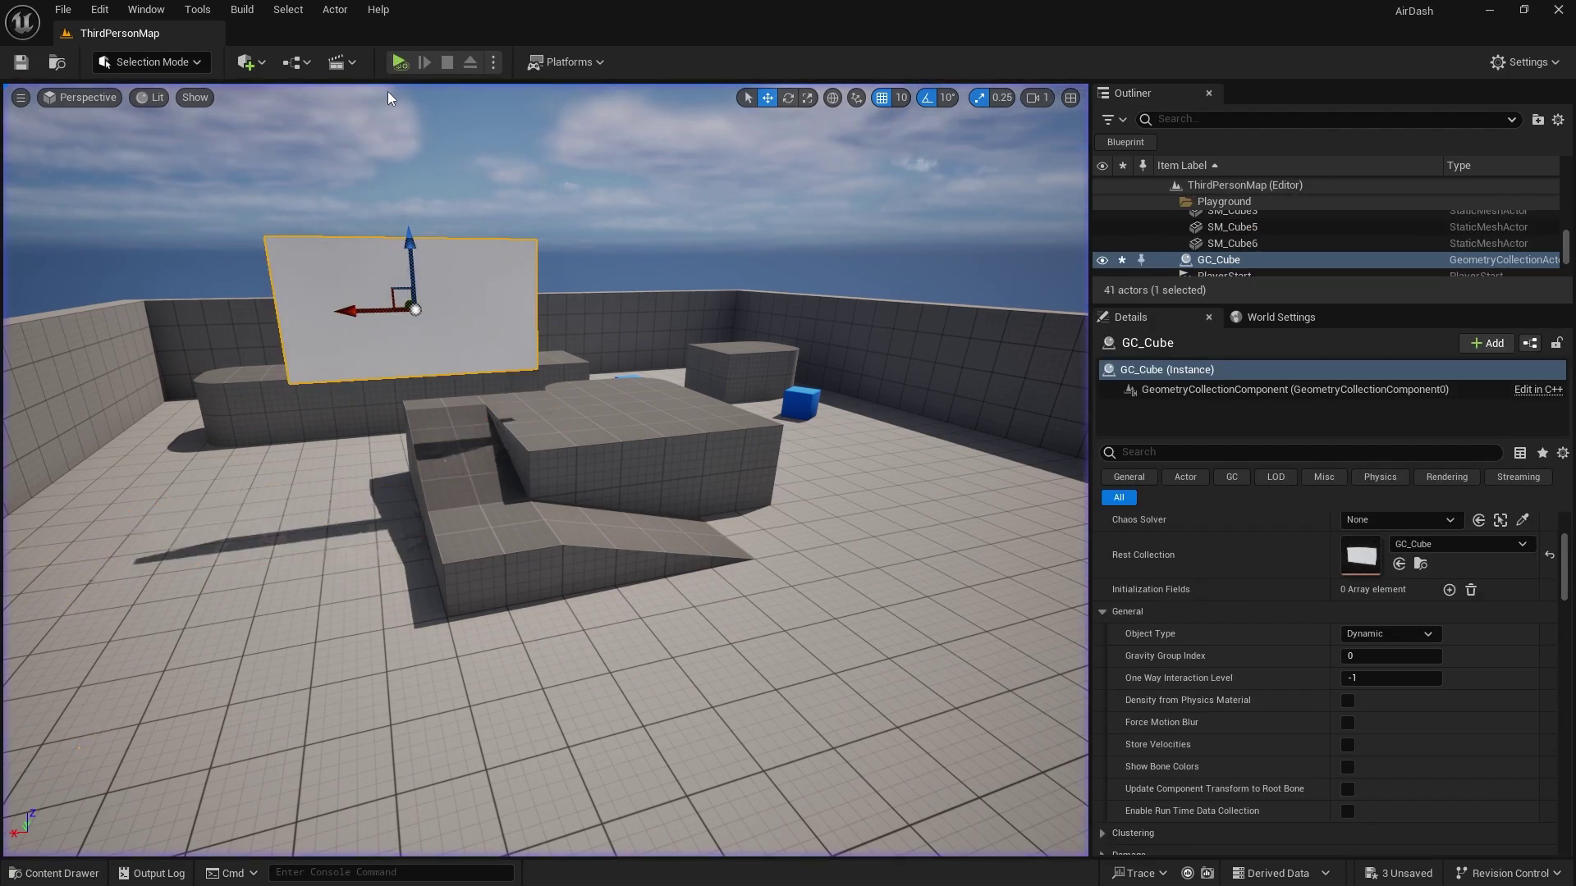
- In the GC_Cube asset, enable Remove on Sleep, set Slow-Moving Velocity Threshold to 500, and save the asset
right_drag(662, 492, 718, 460)
right_drag(514, 342, 459, 386)
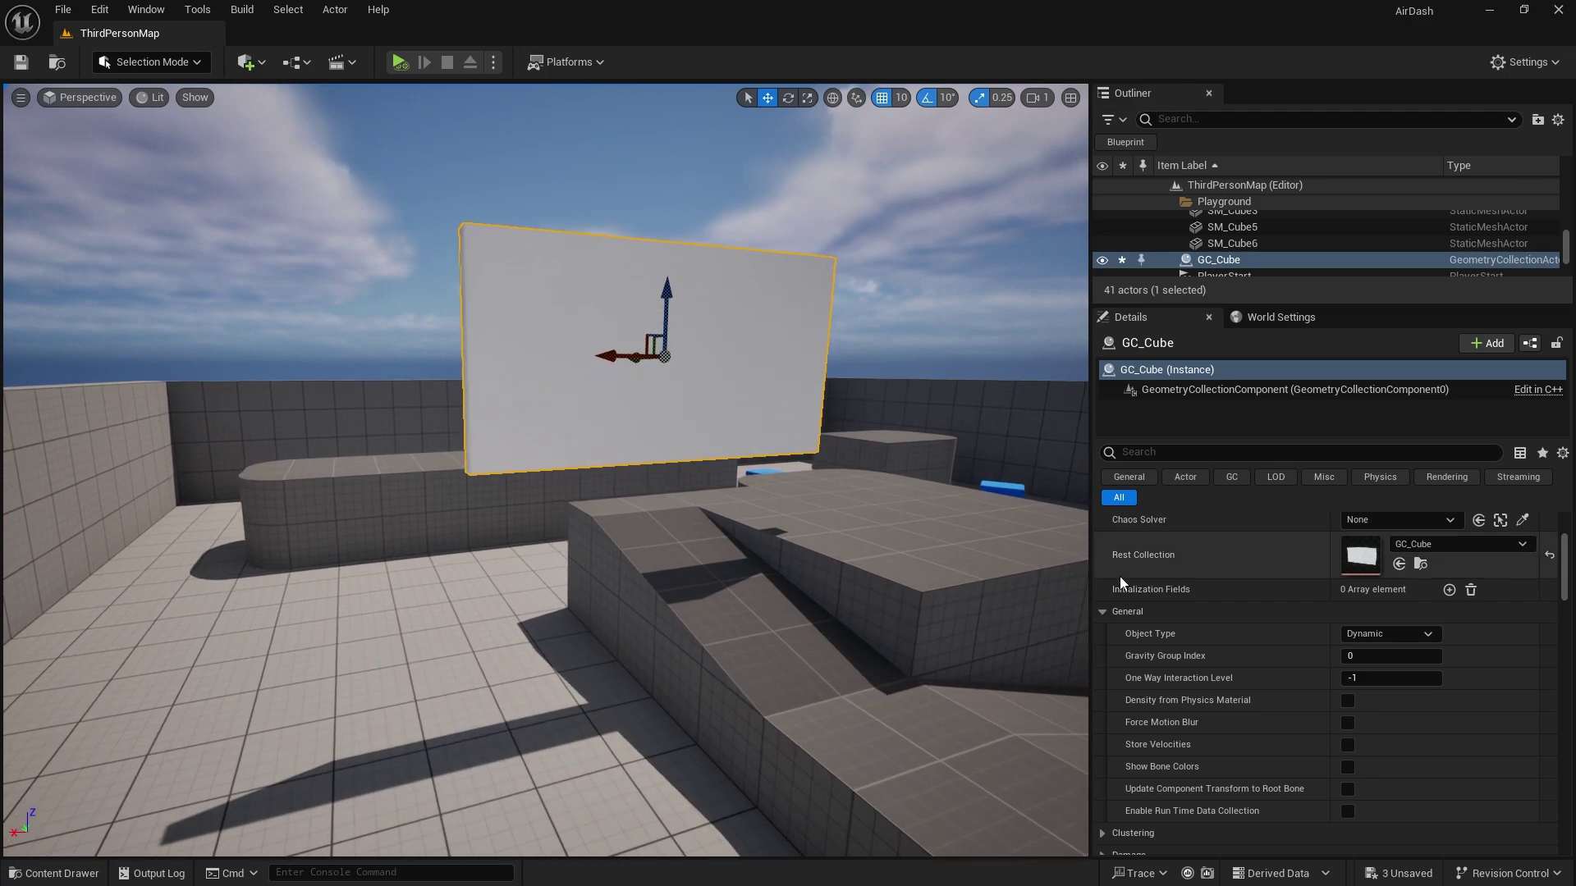
double_click(1367, 563)
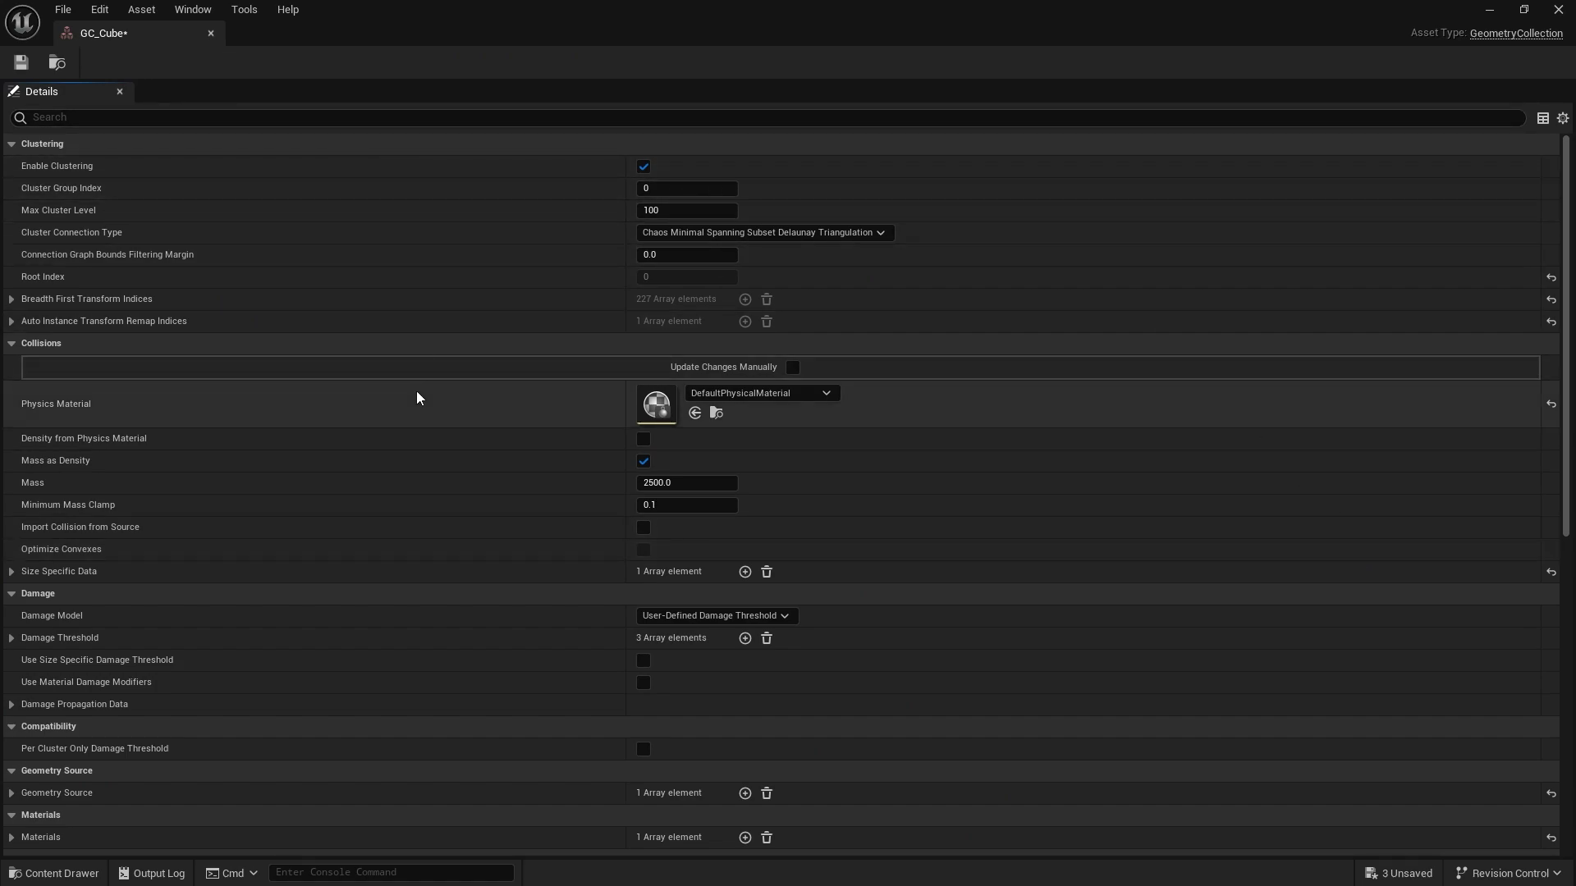
scroll(410, 439, down, 5)
scroll(410, 435, down, 4)
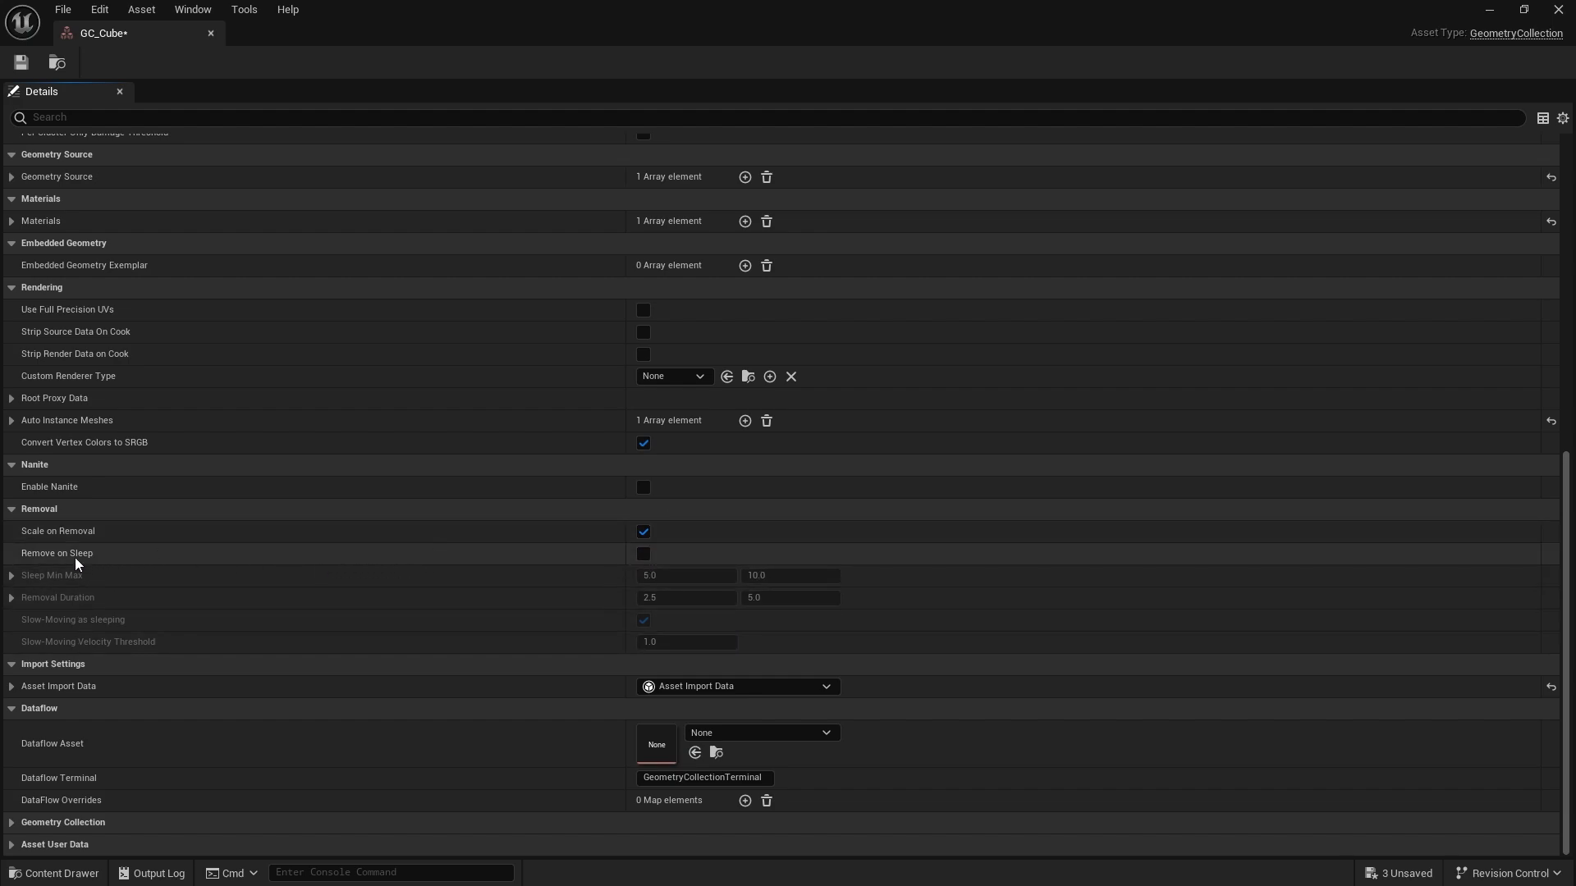
click(642, 557)
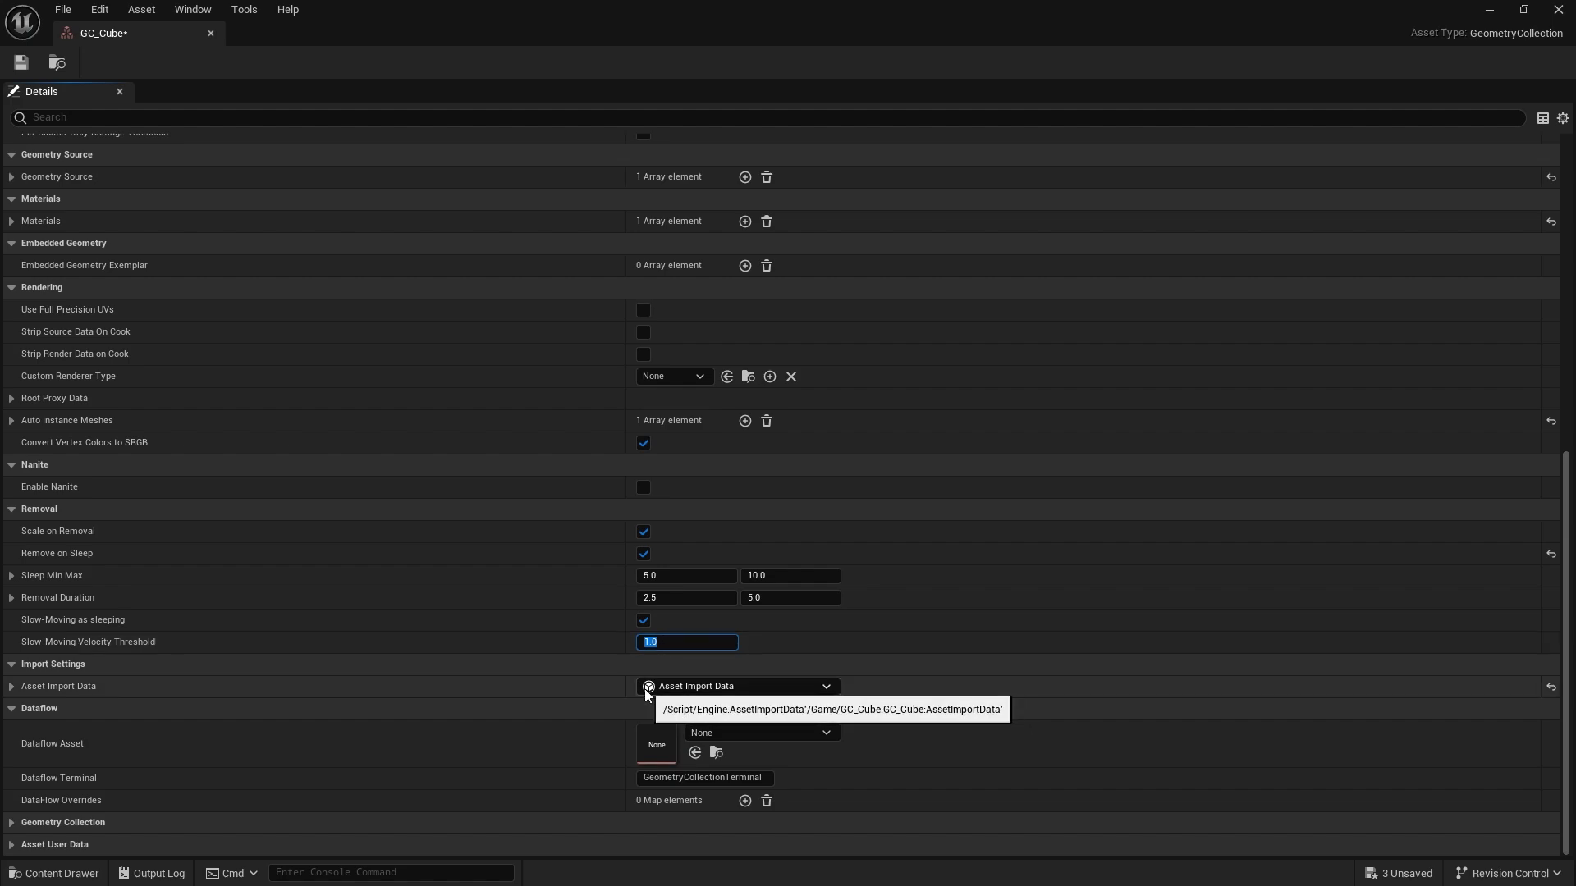
text(500)
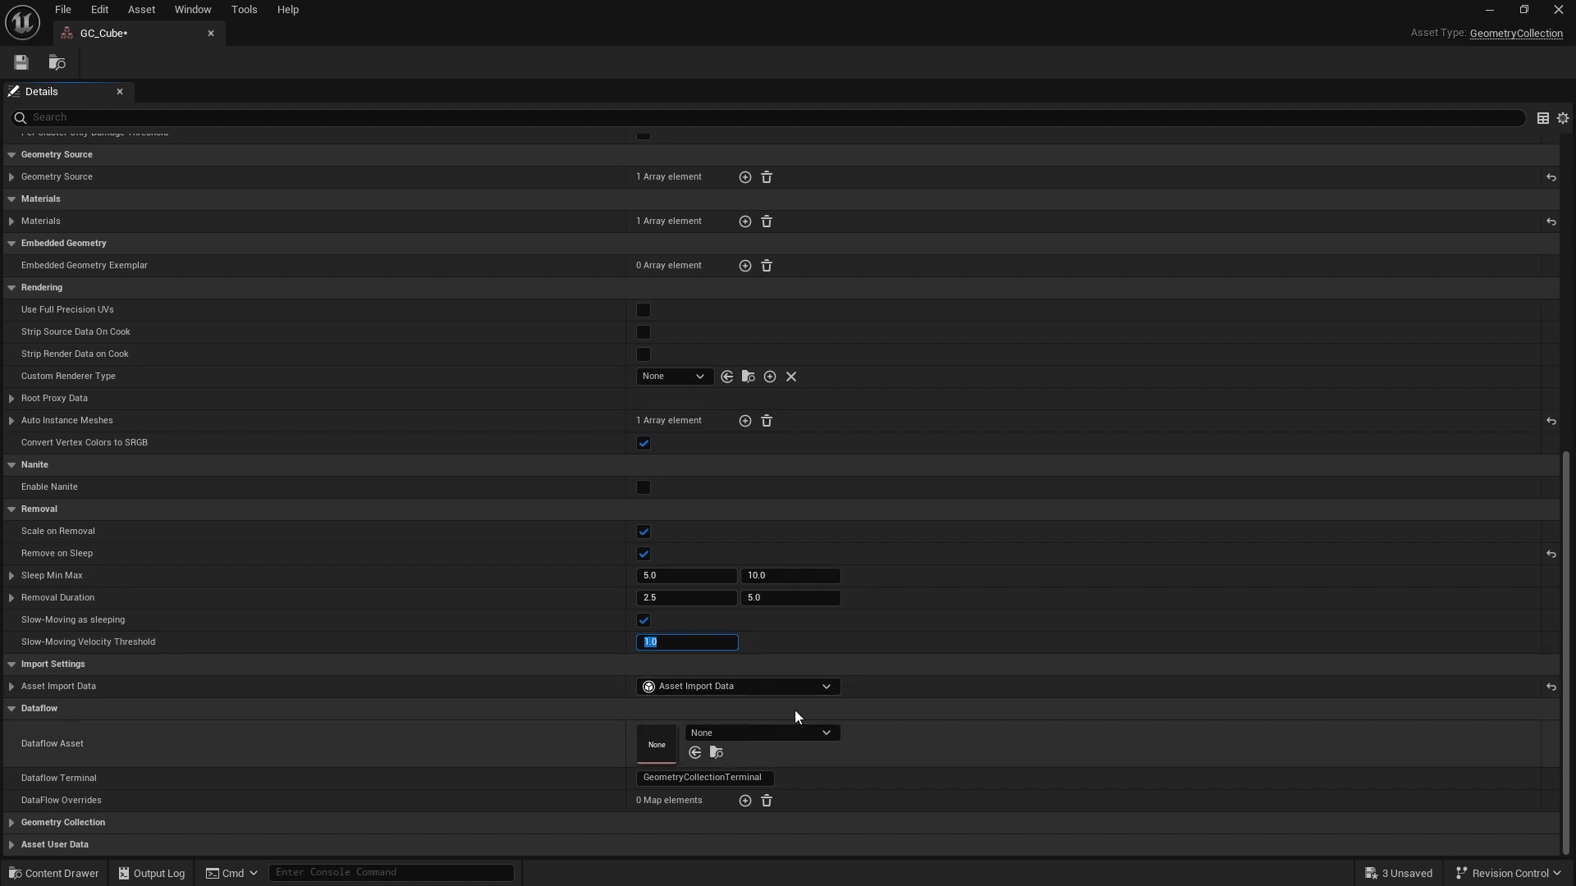
key(Return)
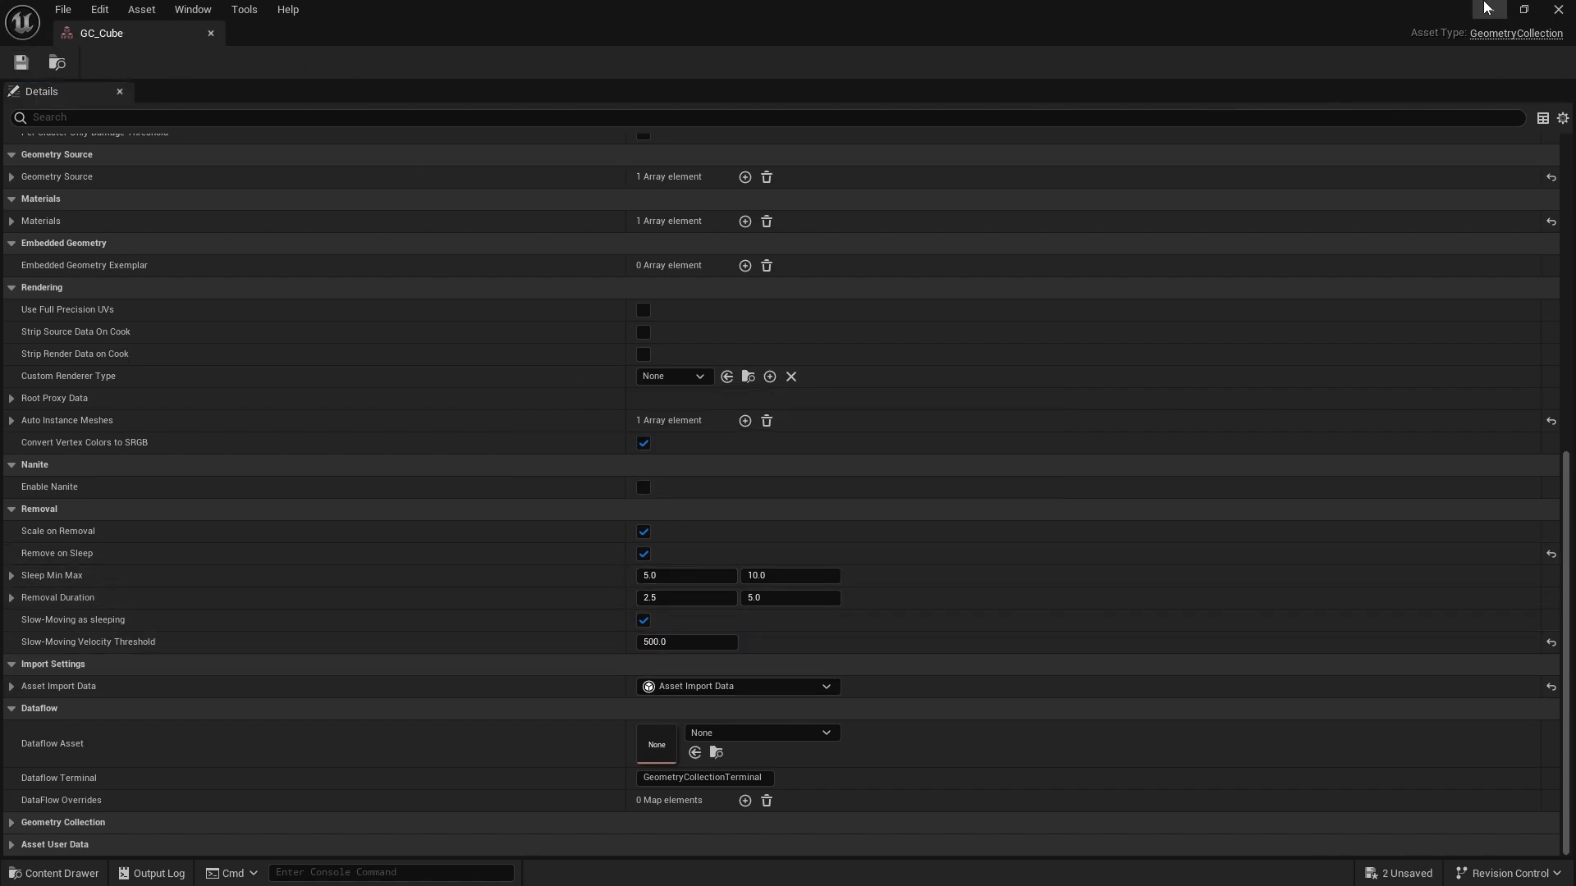
- Return to the level, simulate the wall's fall onto the ramp blocks, and stop the simulation
click(1486, 8)
drag(396, 170, 520, 232)
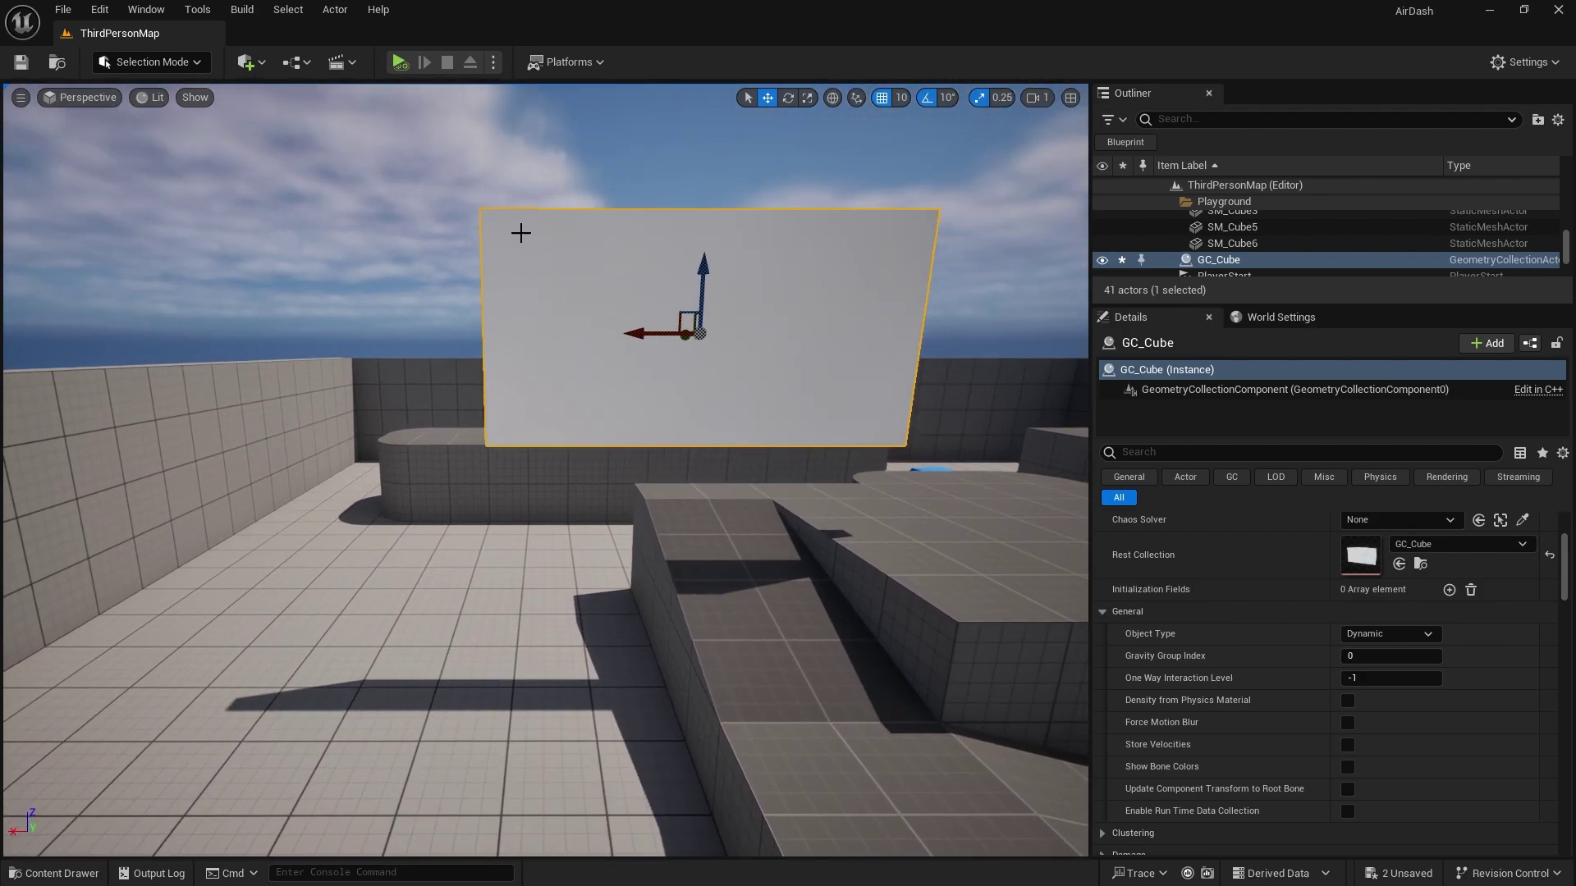
key(alt+p)
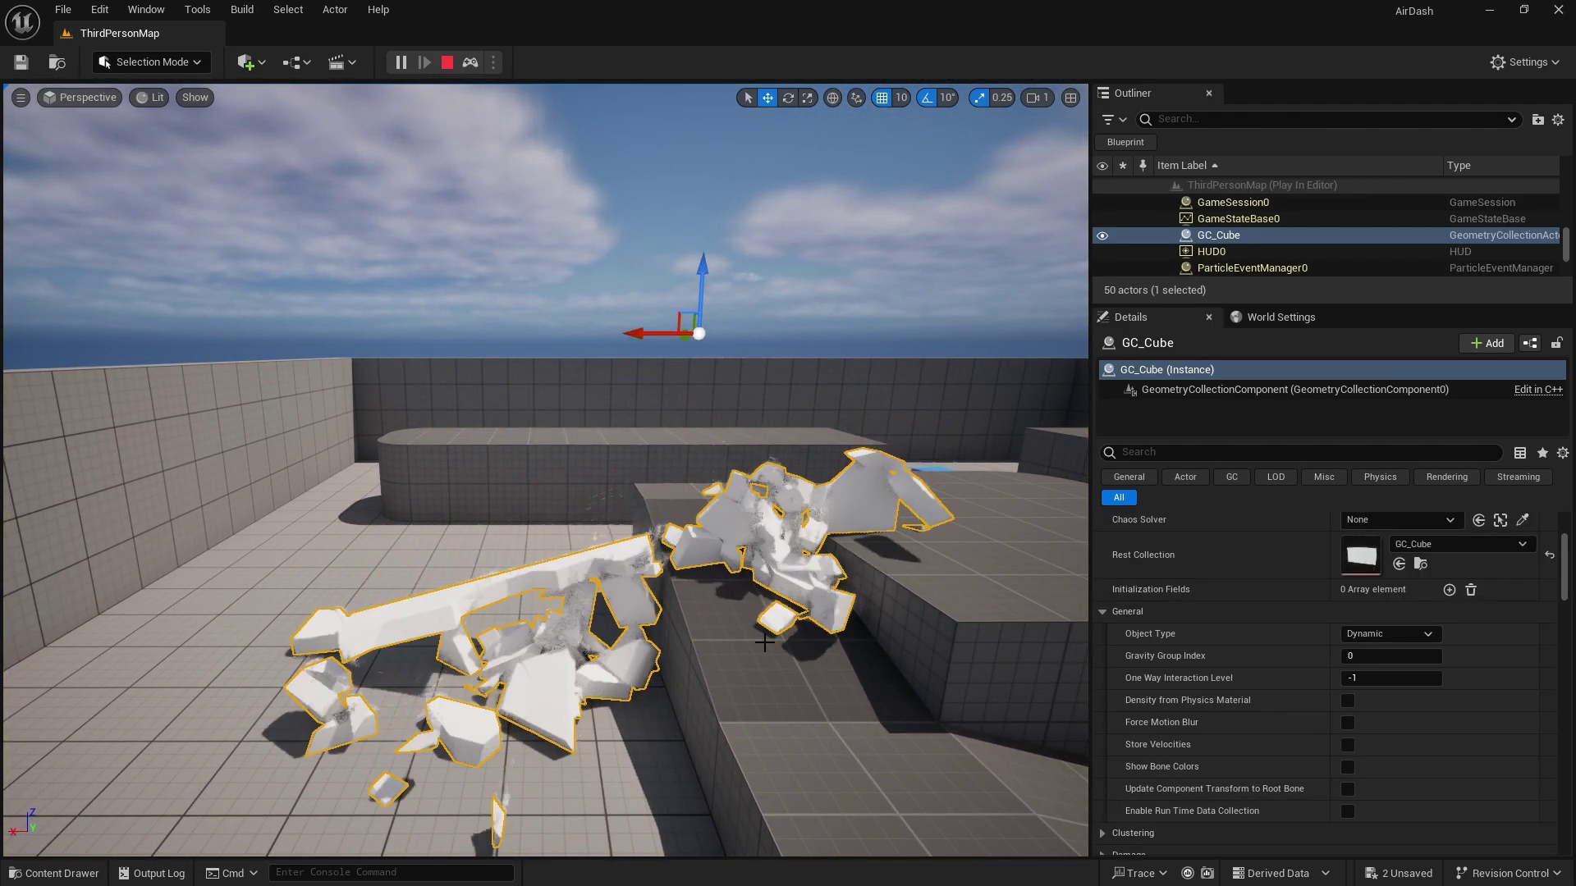
right_drag(770, 602, 740, 663)
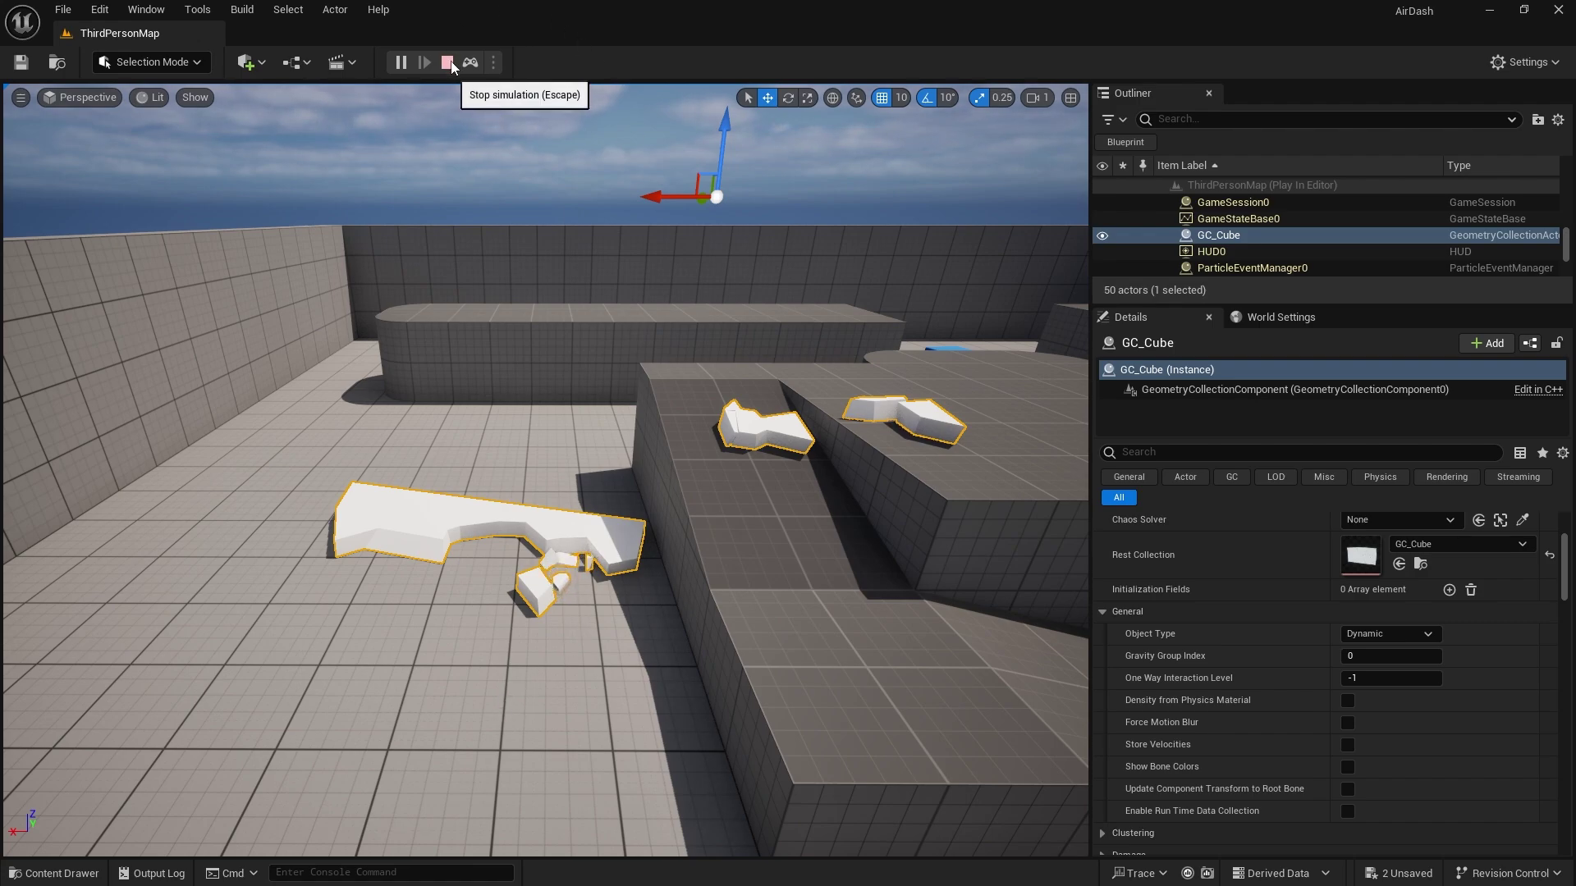
click(448, 64)
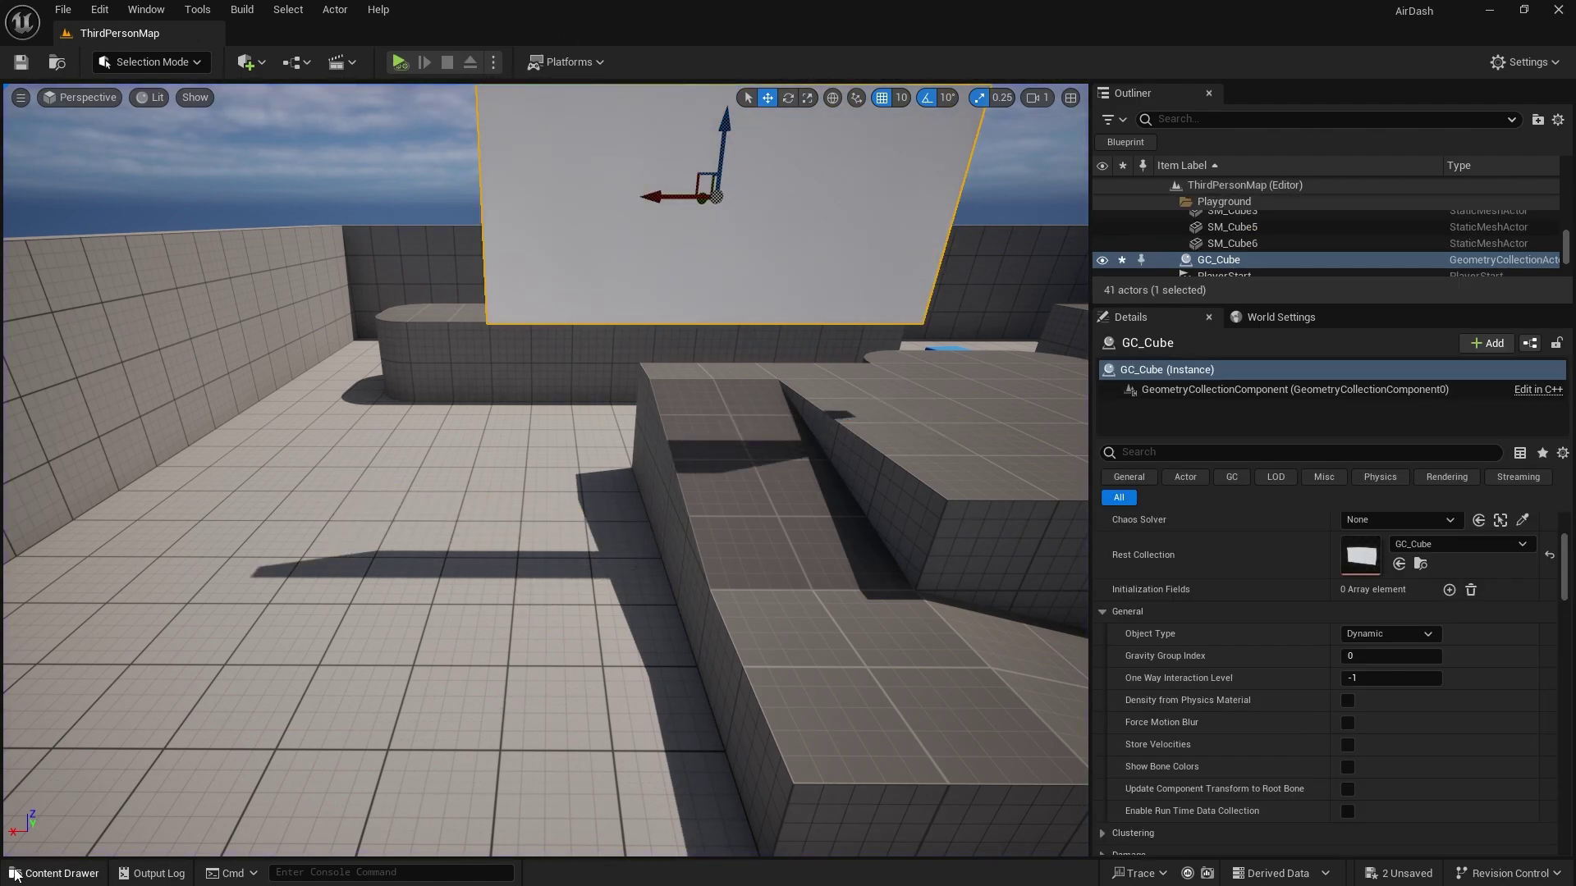
- Reopen the wall's GC_Cube asset, set Sleep Min Max to 0.5 and 2.0, and save it
click(58, 873)
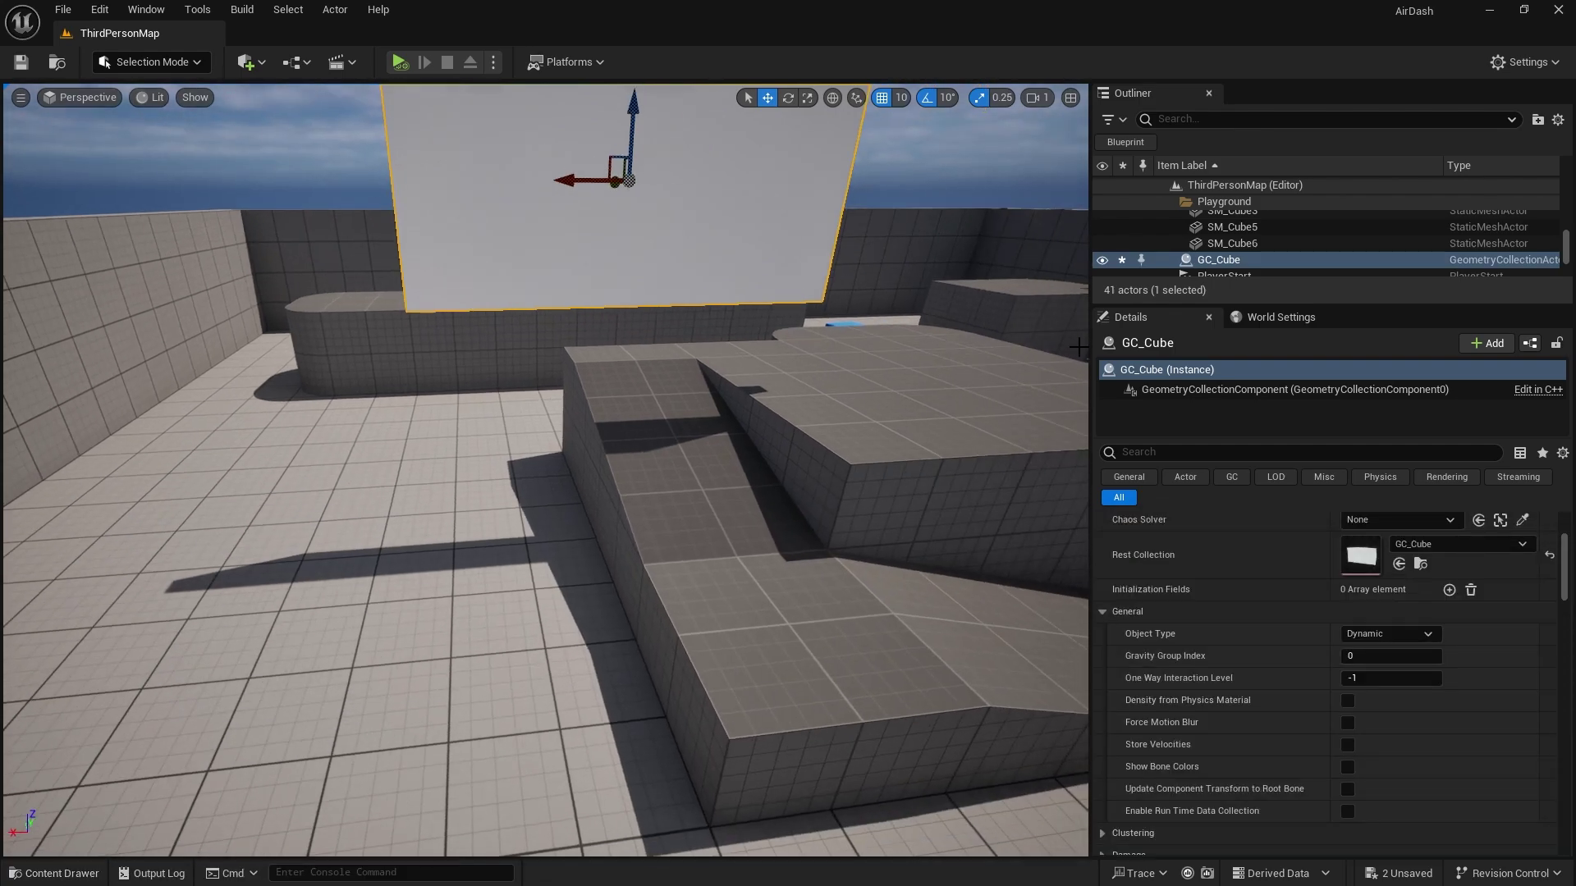
double_click(1354, 557)
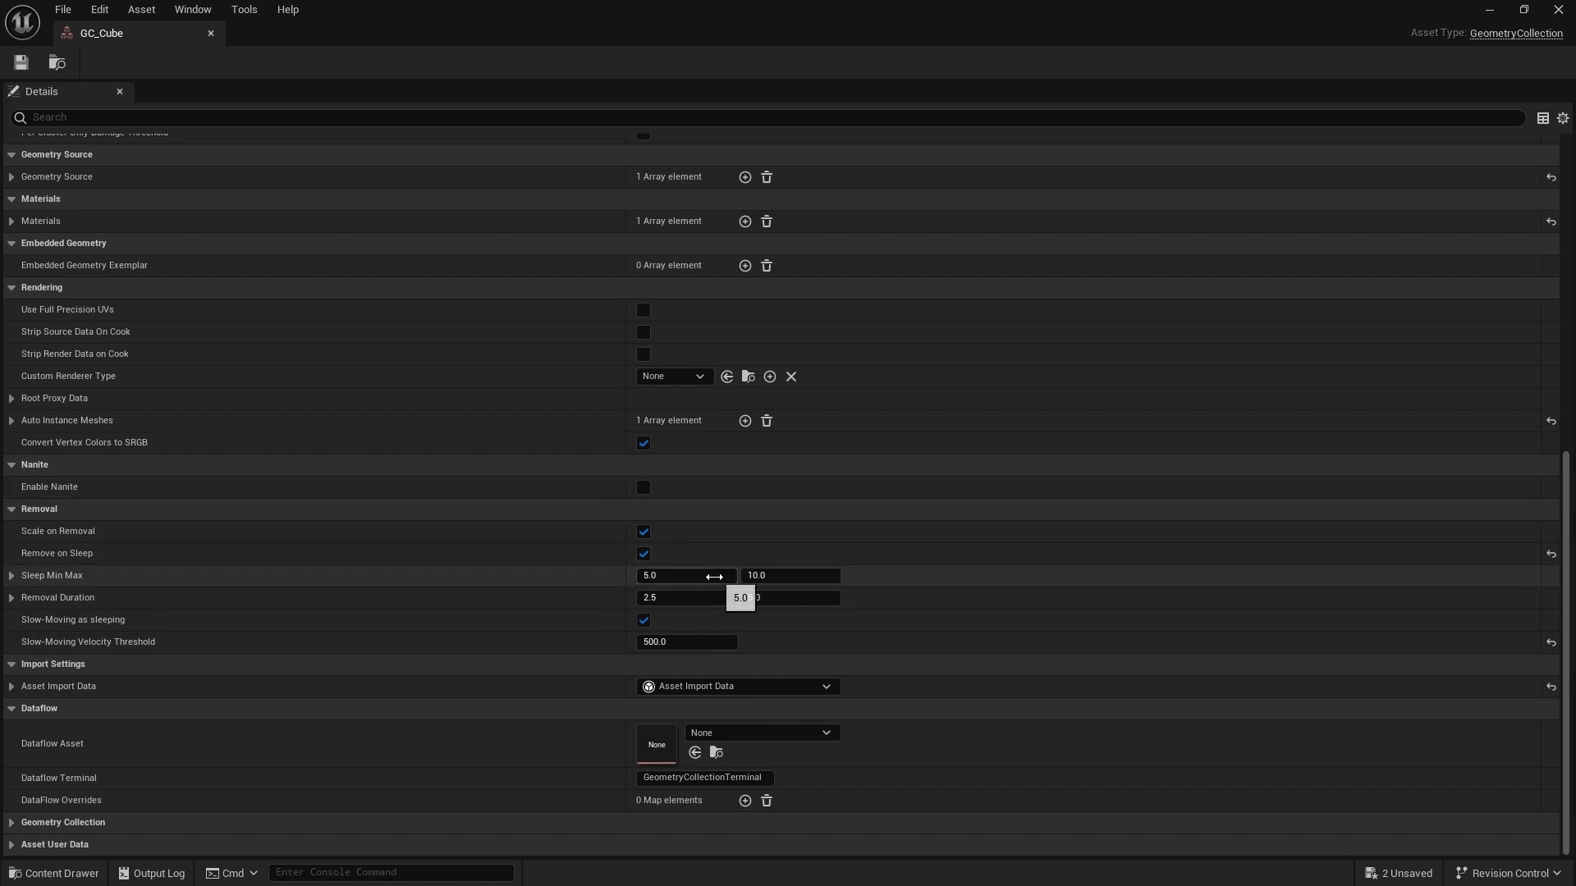
click(734, 575)
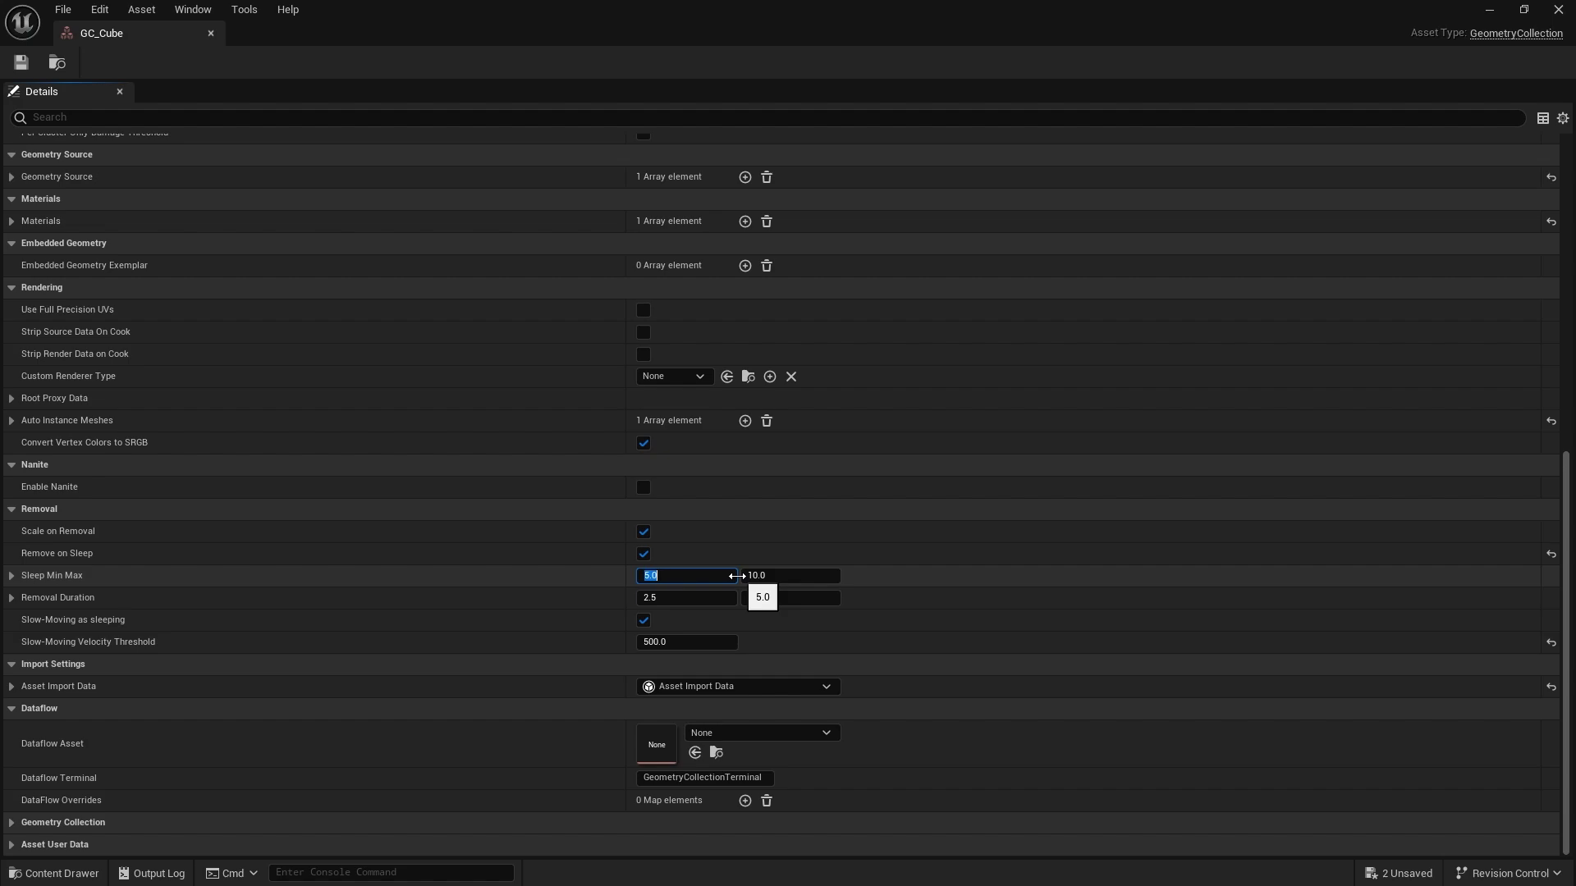
text(0.5)
key(Tab)
text(2)
click(556, 49)
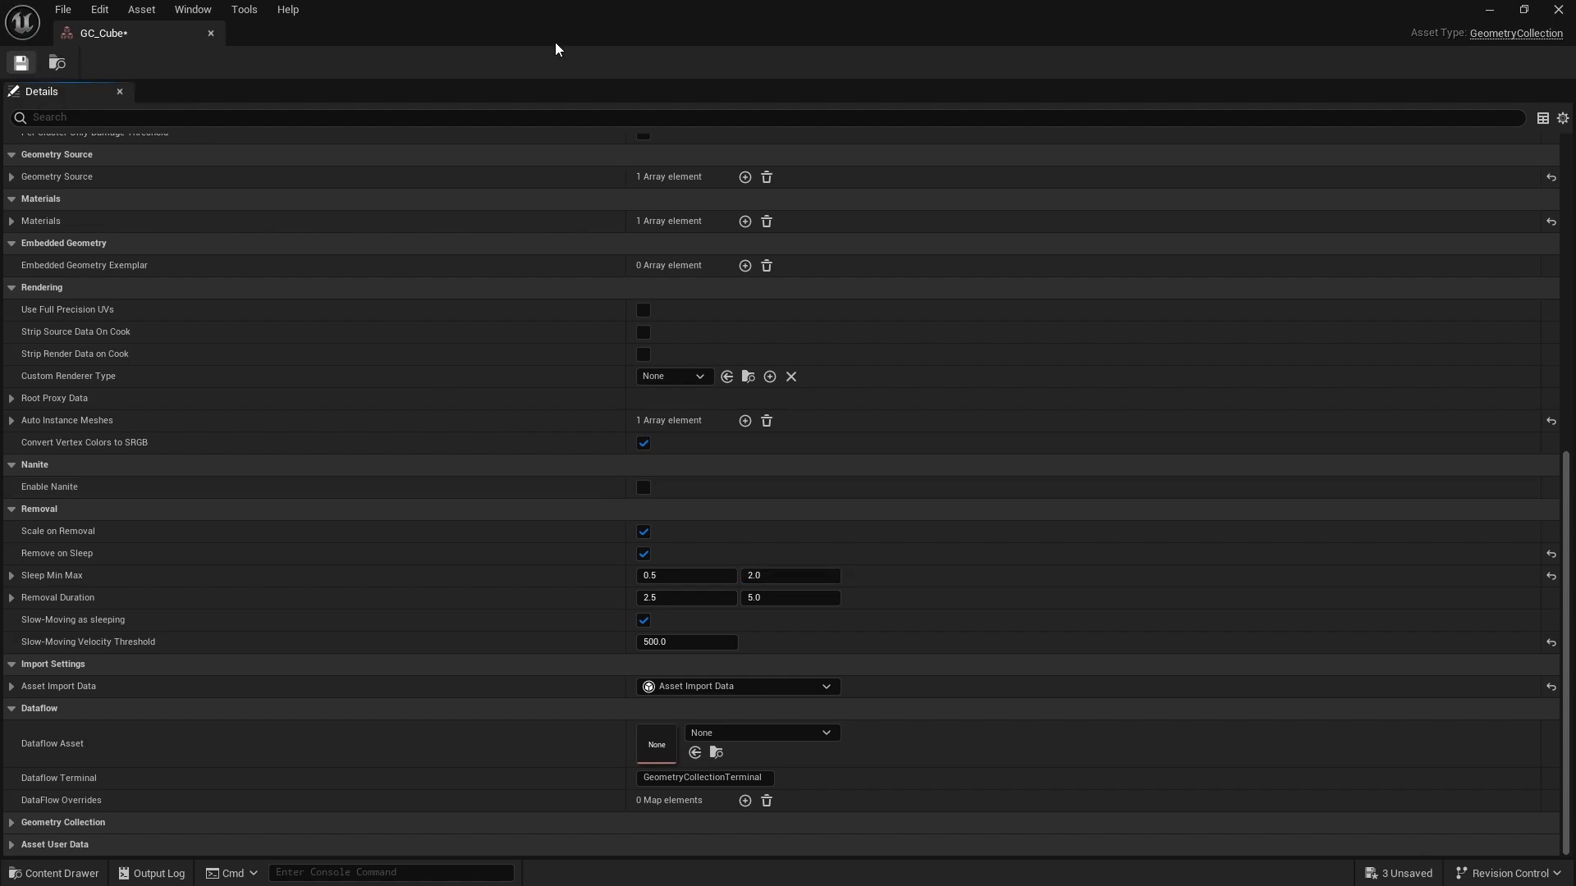
key(ctrl+s)
- Go back to the level, simulate the wall's fall with the shorter sleep times, and stop the simulation
click(1488, 10)
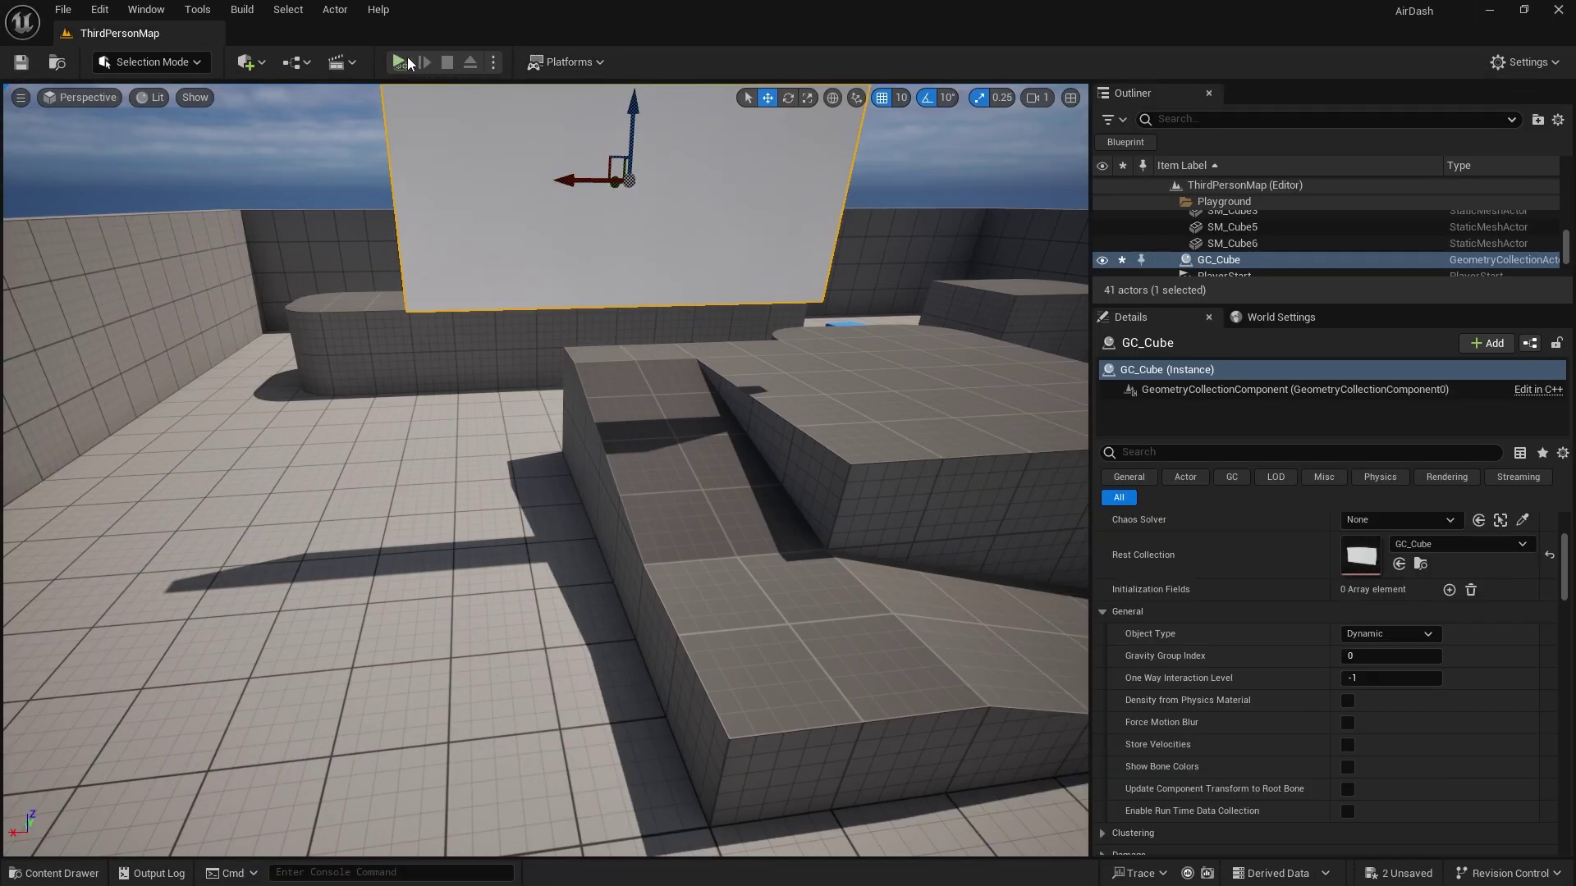
key(alt+p)
right_click(753, 374)
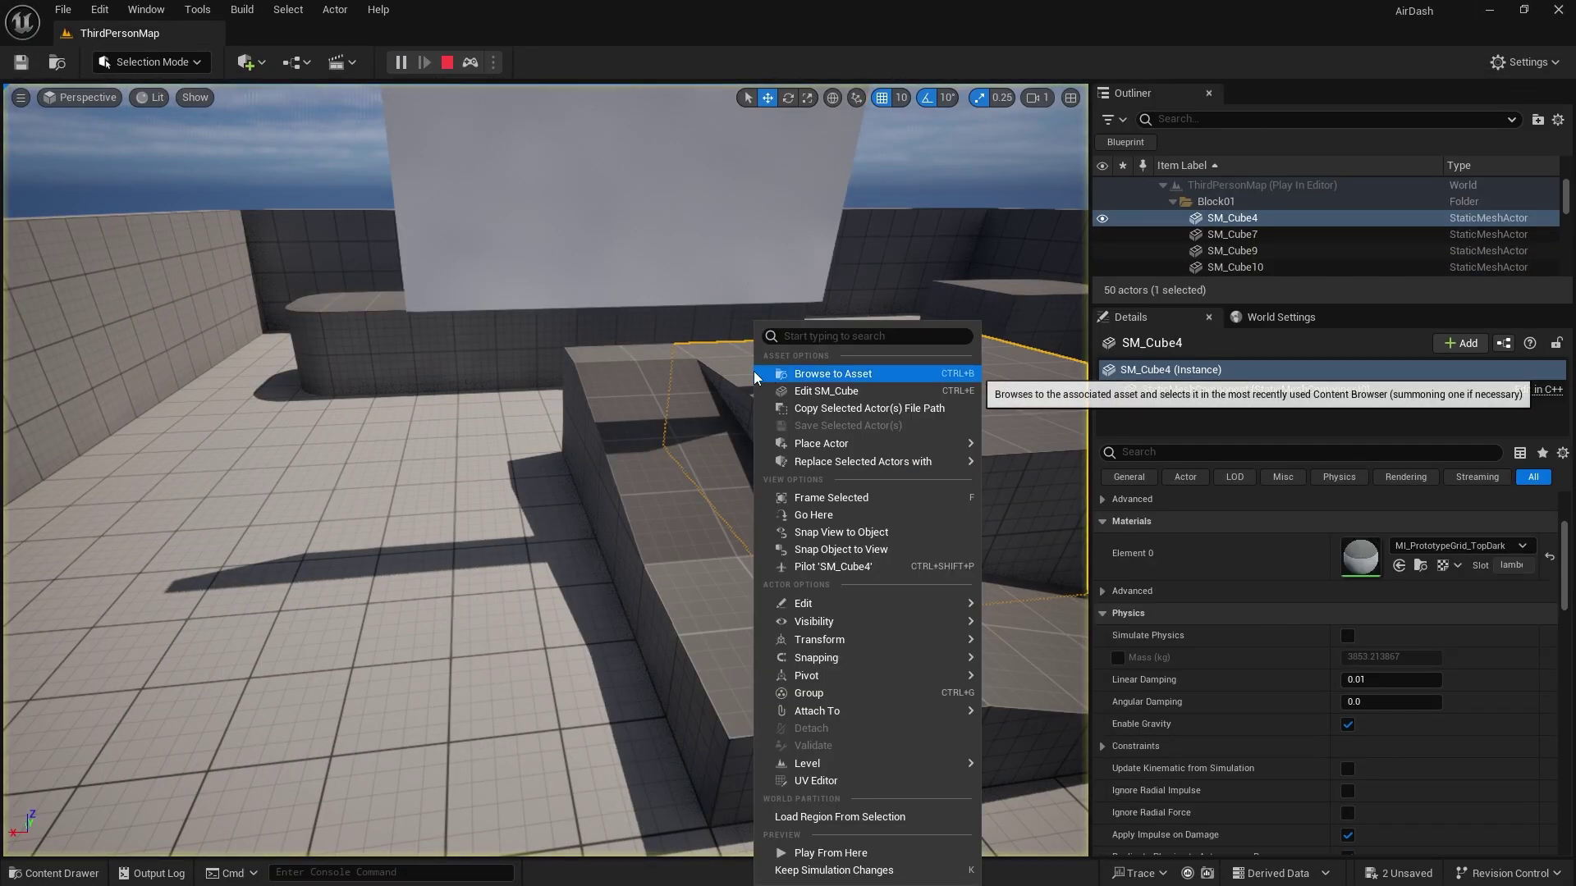
key(Escape)
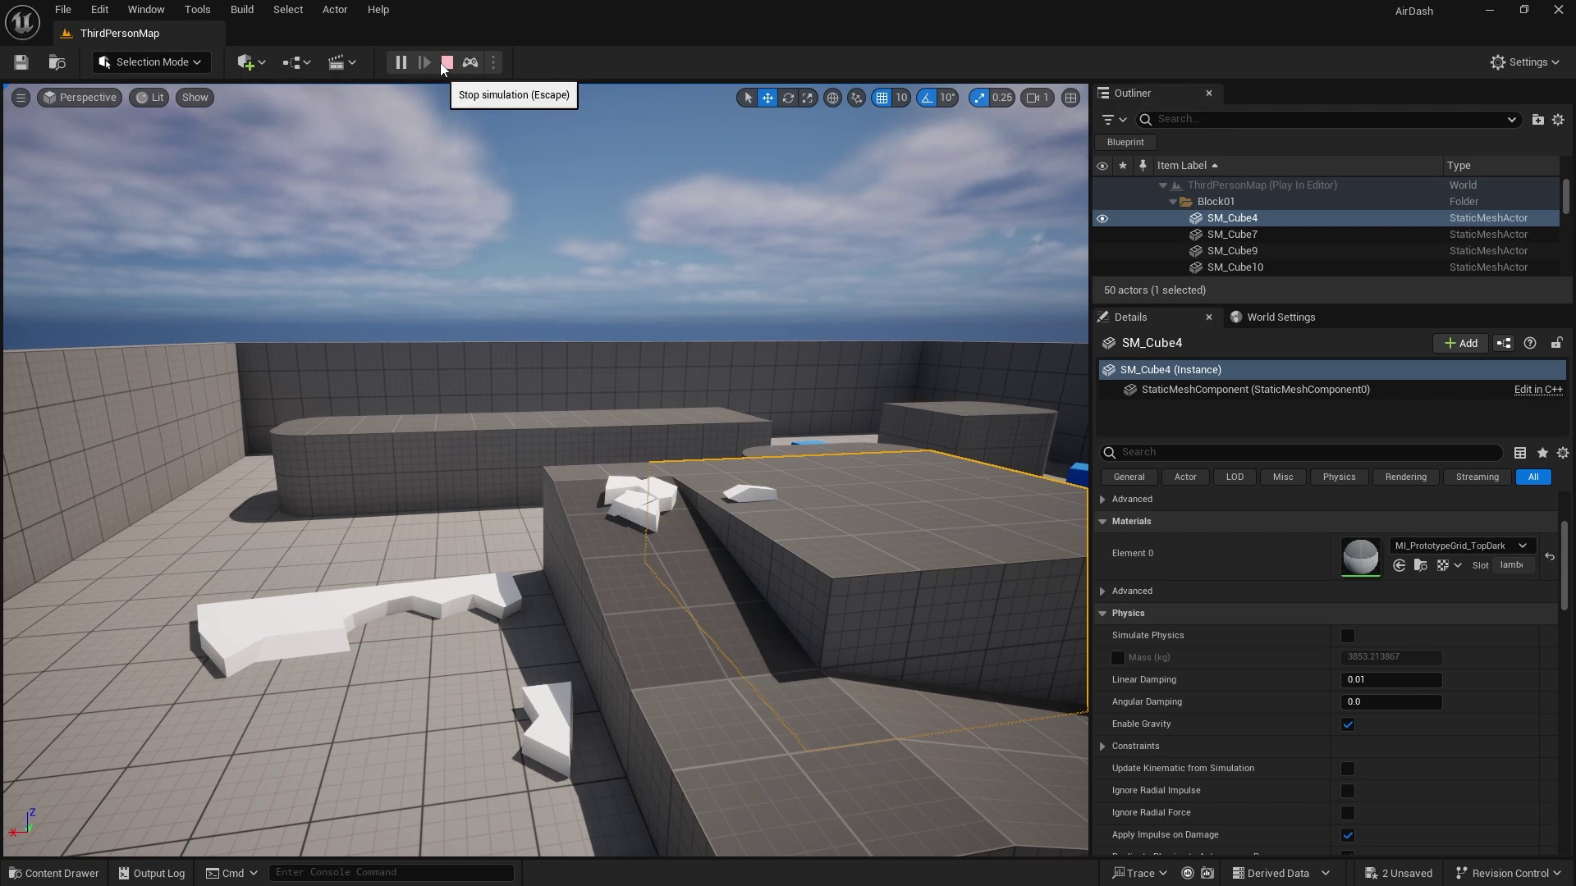
click(447, 62)
- Open the wall's GC_Cube asset again, set Removal Duration to 0.5 and 1.0, and save it
click(85, 872)
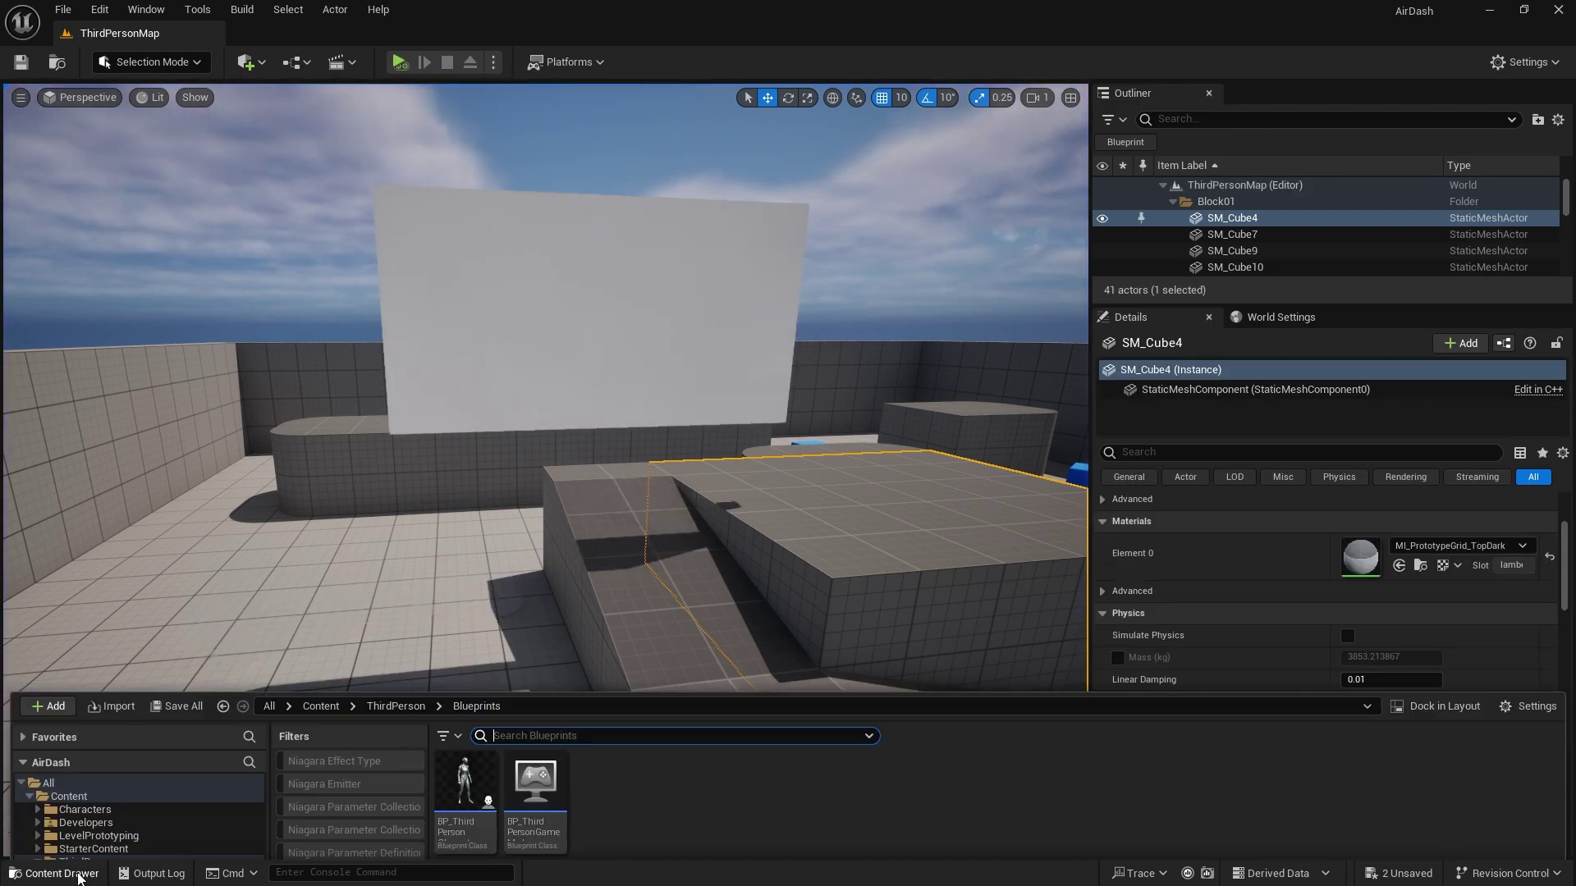
click(732, 225)
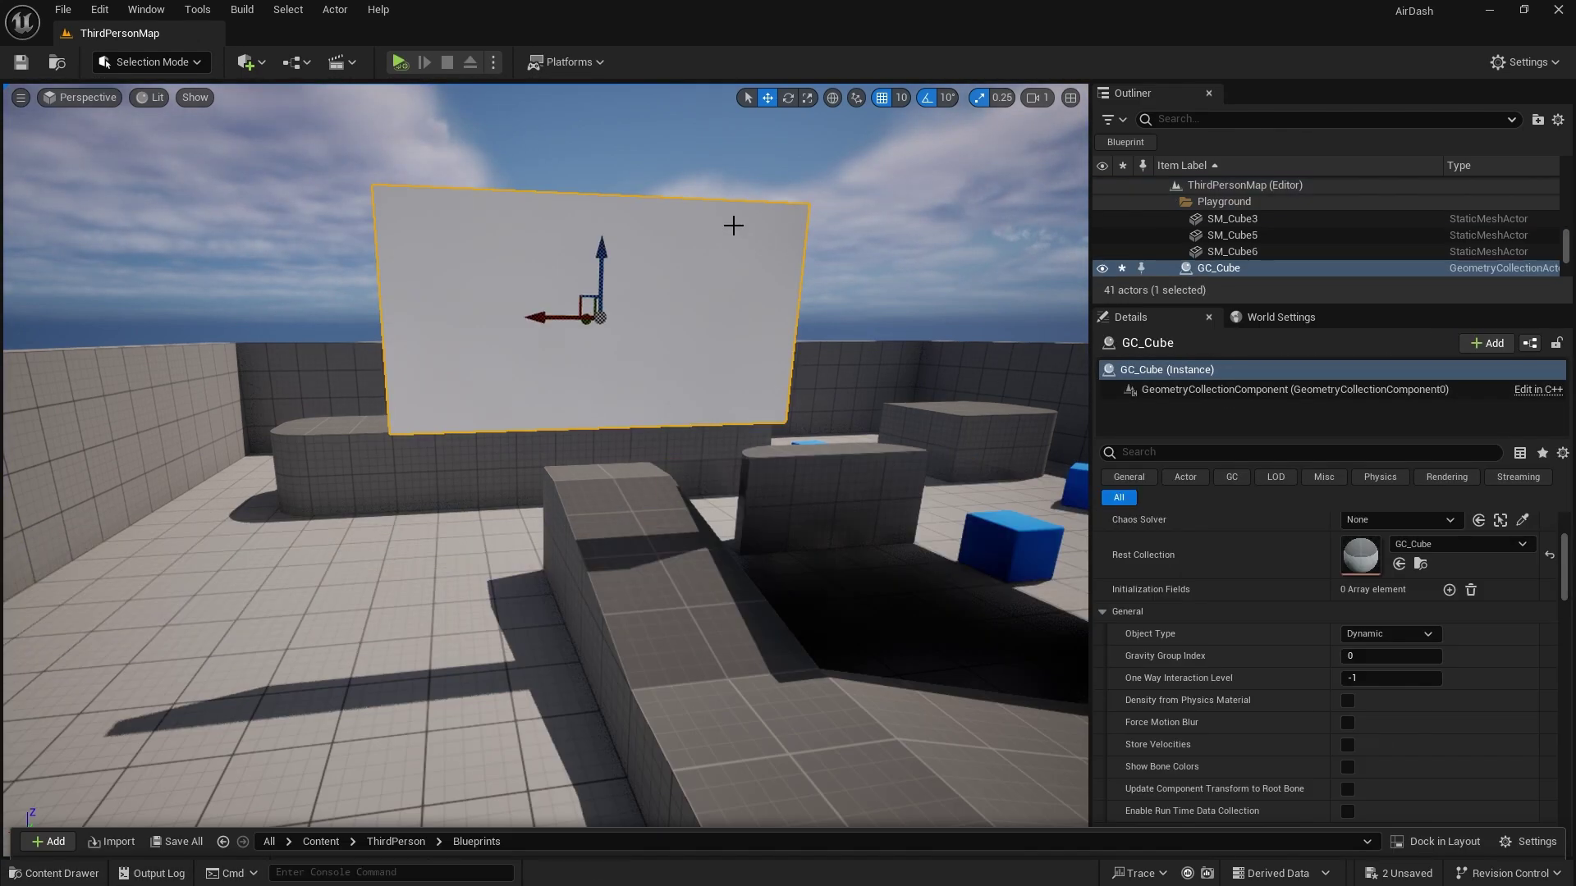
double_click(1354, 545)
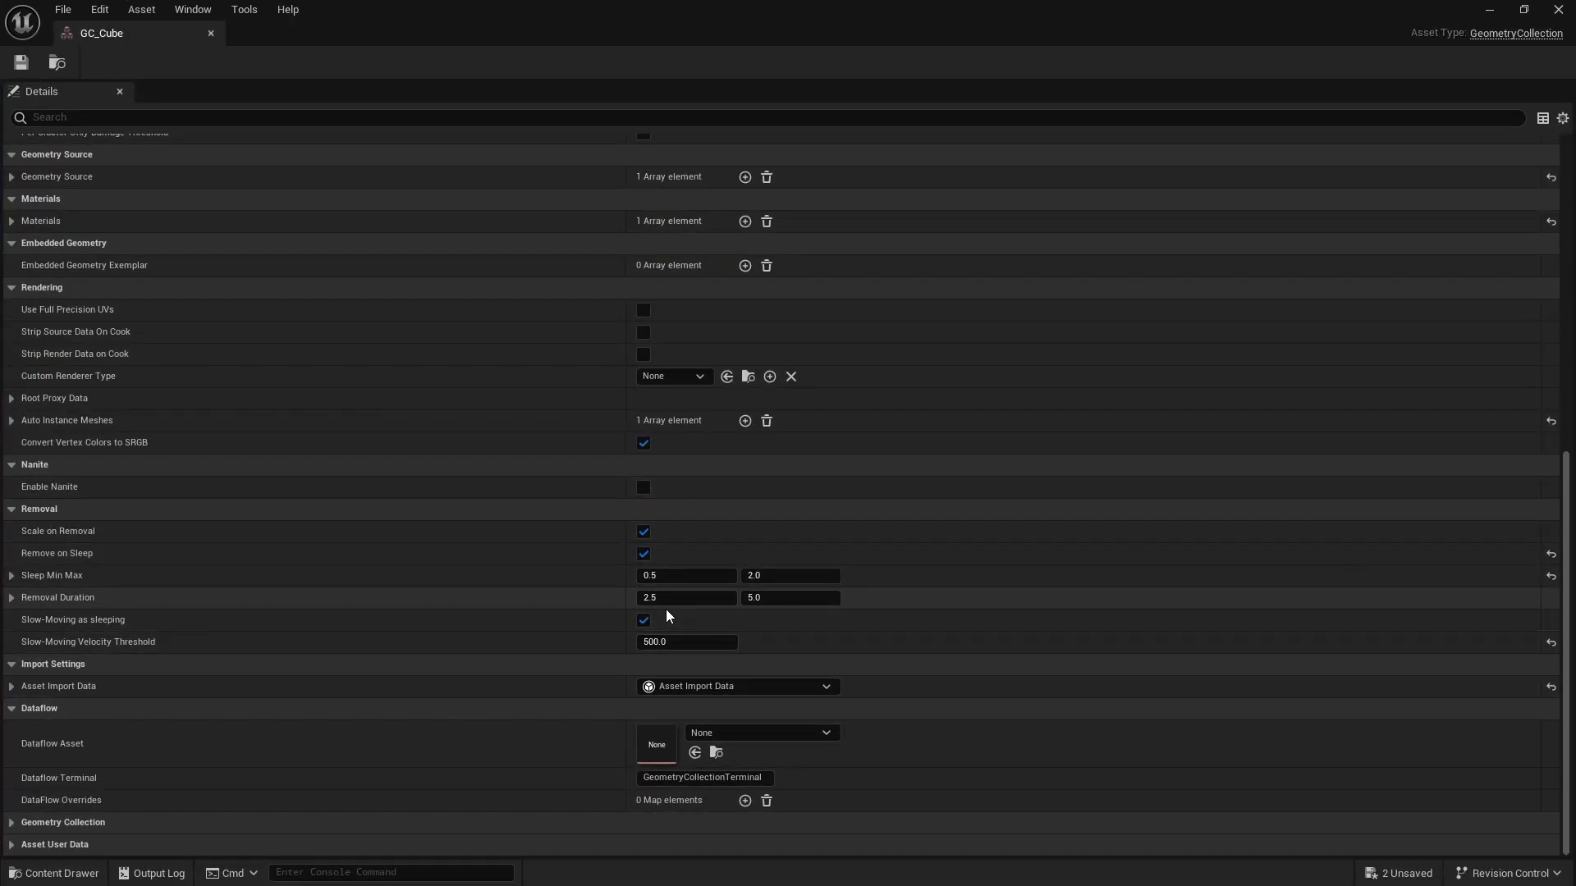
click(699, 598)
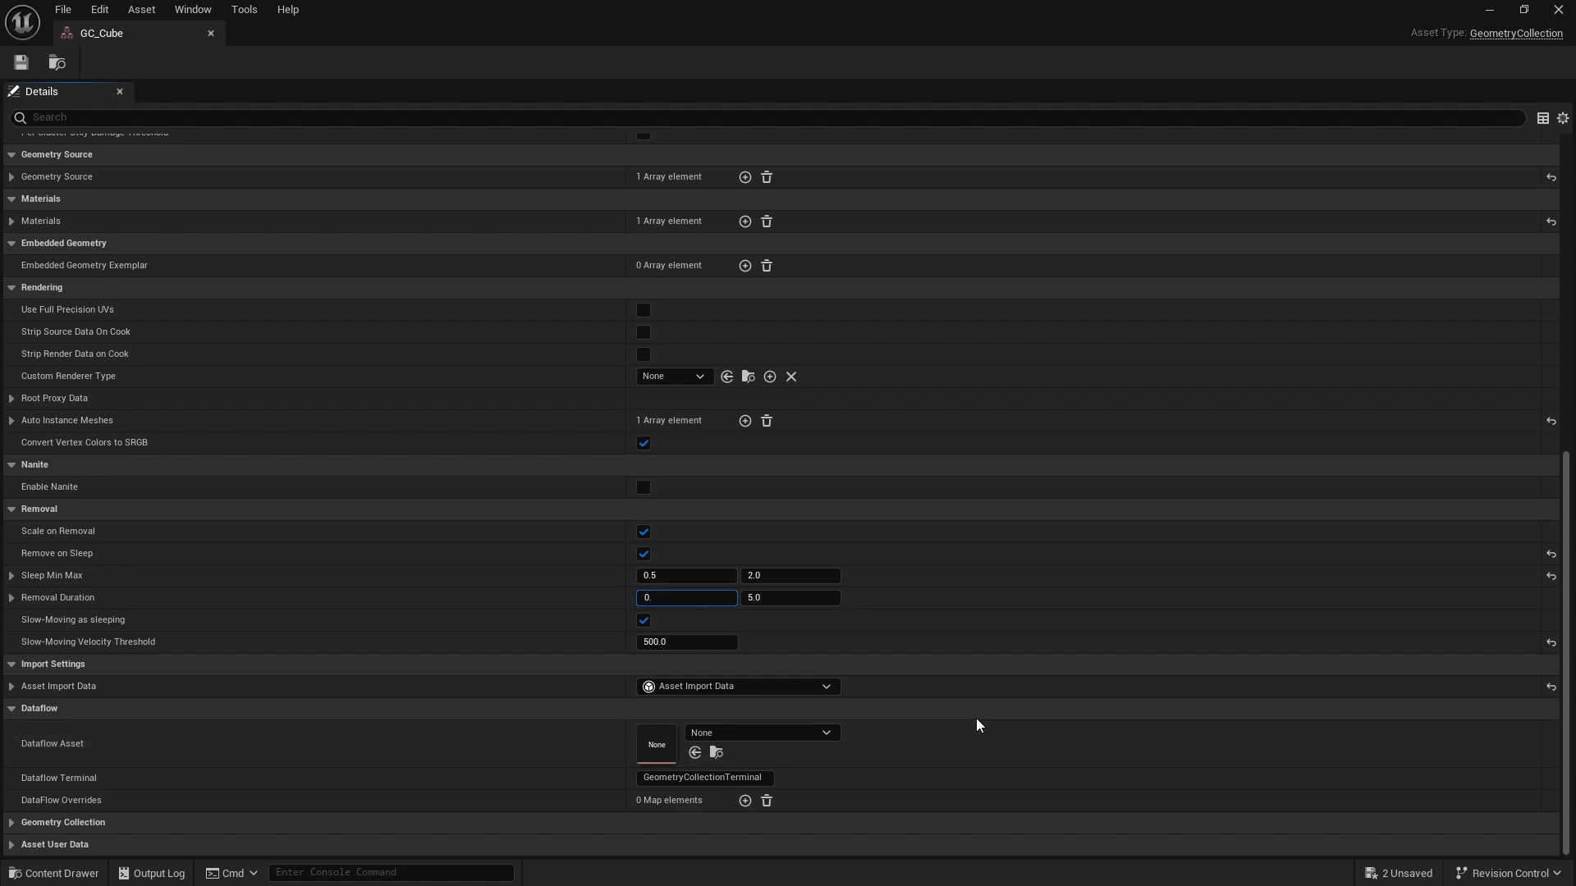
text(0.5)
key(Tab)
text(2)
text(1)
key(Return)
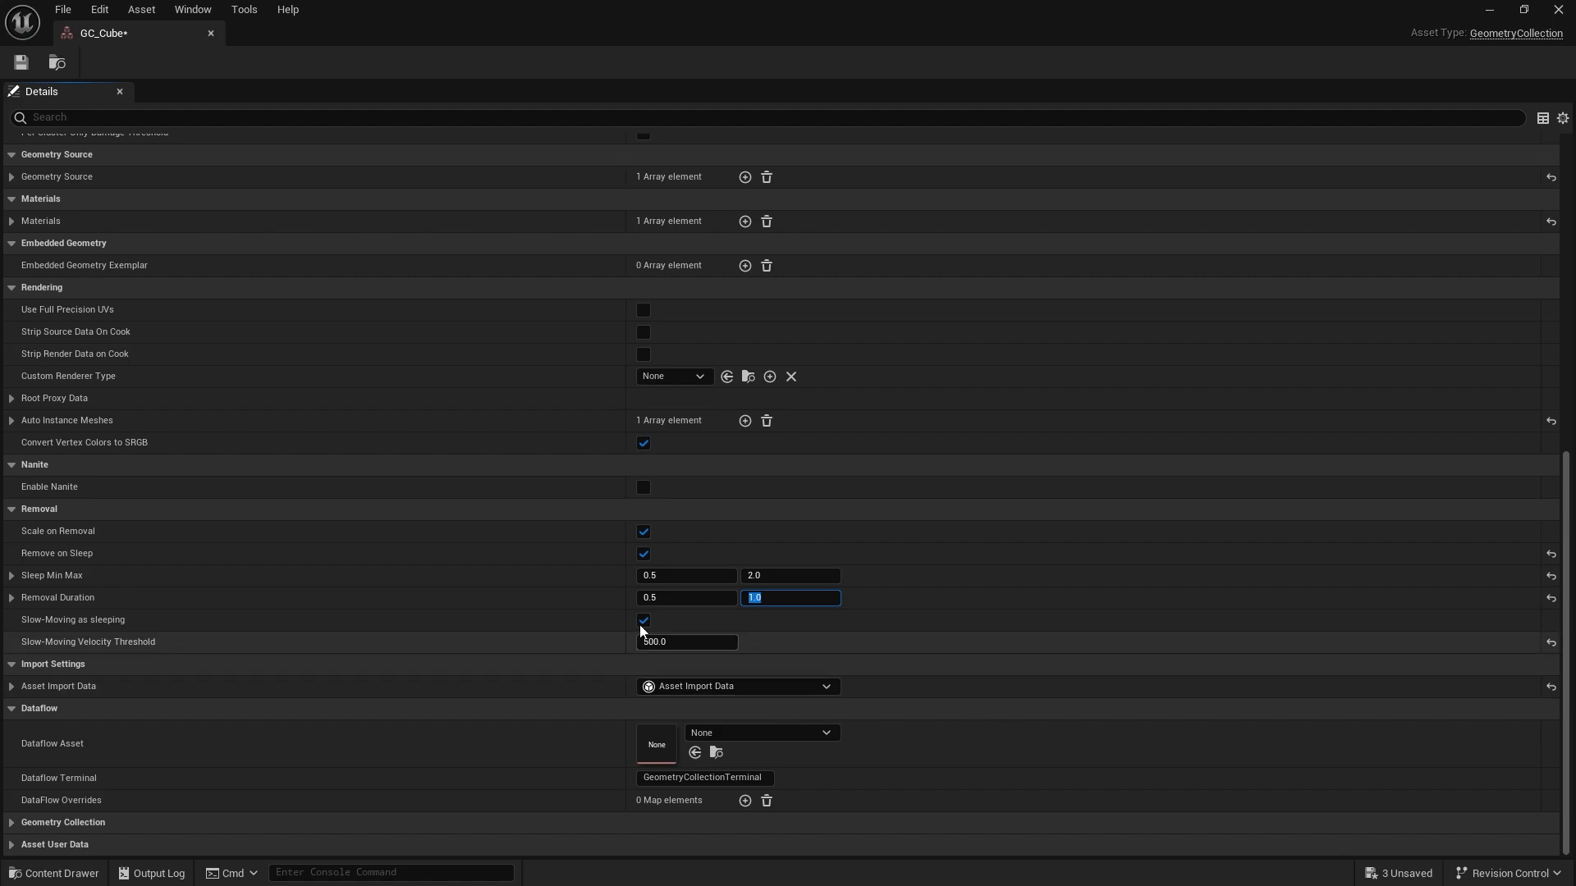
click(22, 62)
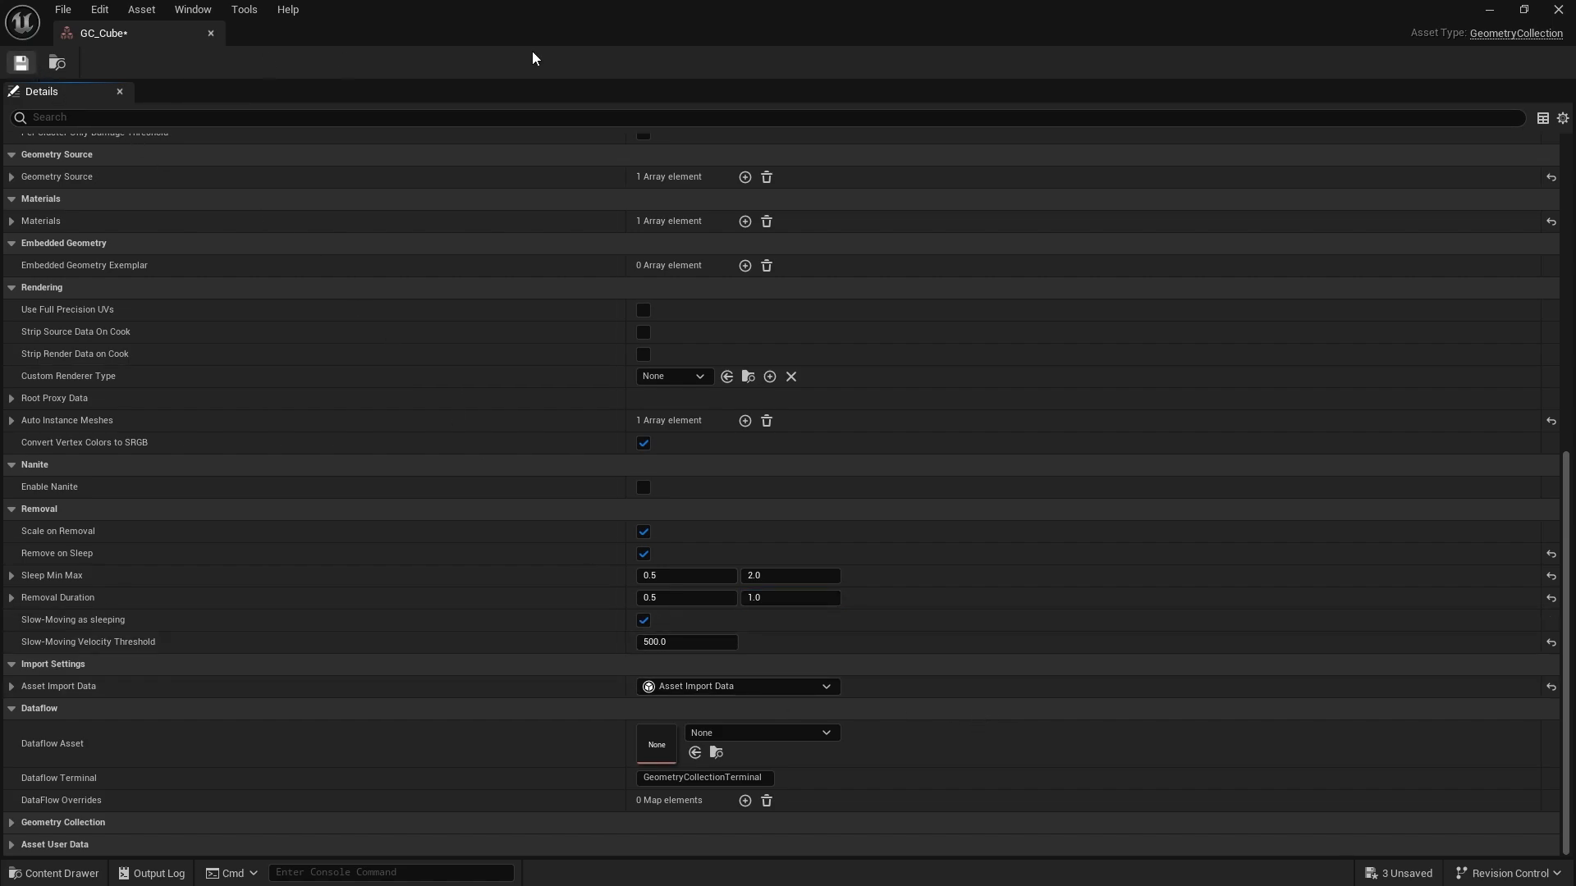
- Return to the level and rotate the fractured wall so it hangs tilted above the ramp blocks
click(1488, 11)
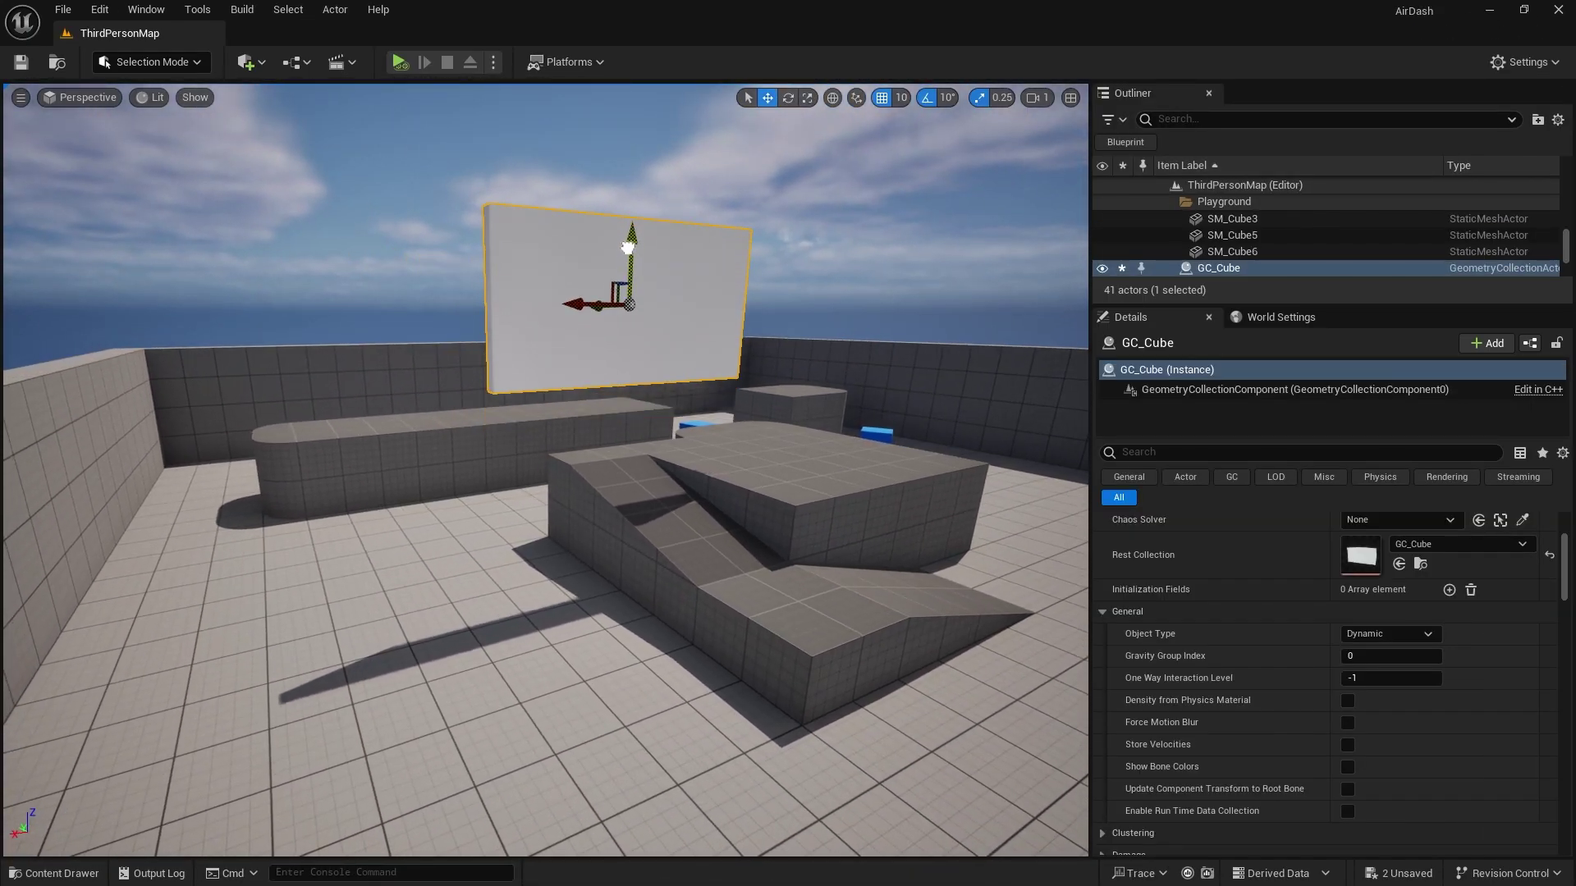
key(e)
drag(611, 344, 521, 326)
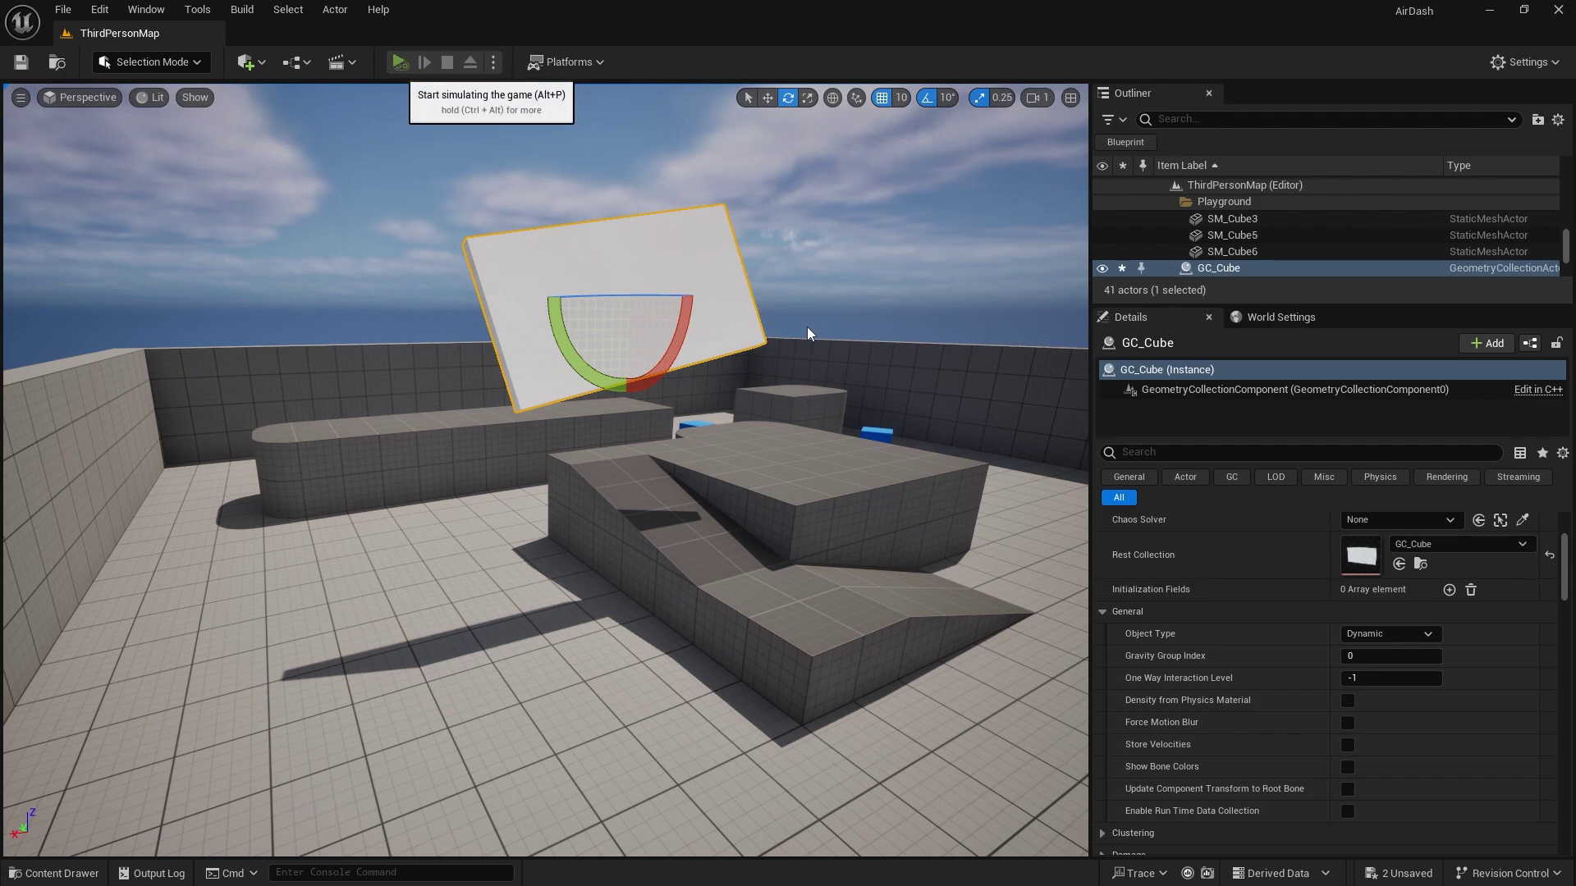
- Simulate the tilted wall's fall onto the ramp blocks twice, stopping the simulation after each run
key(alt+p)
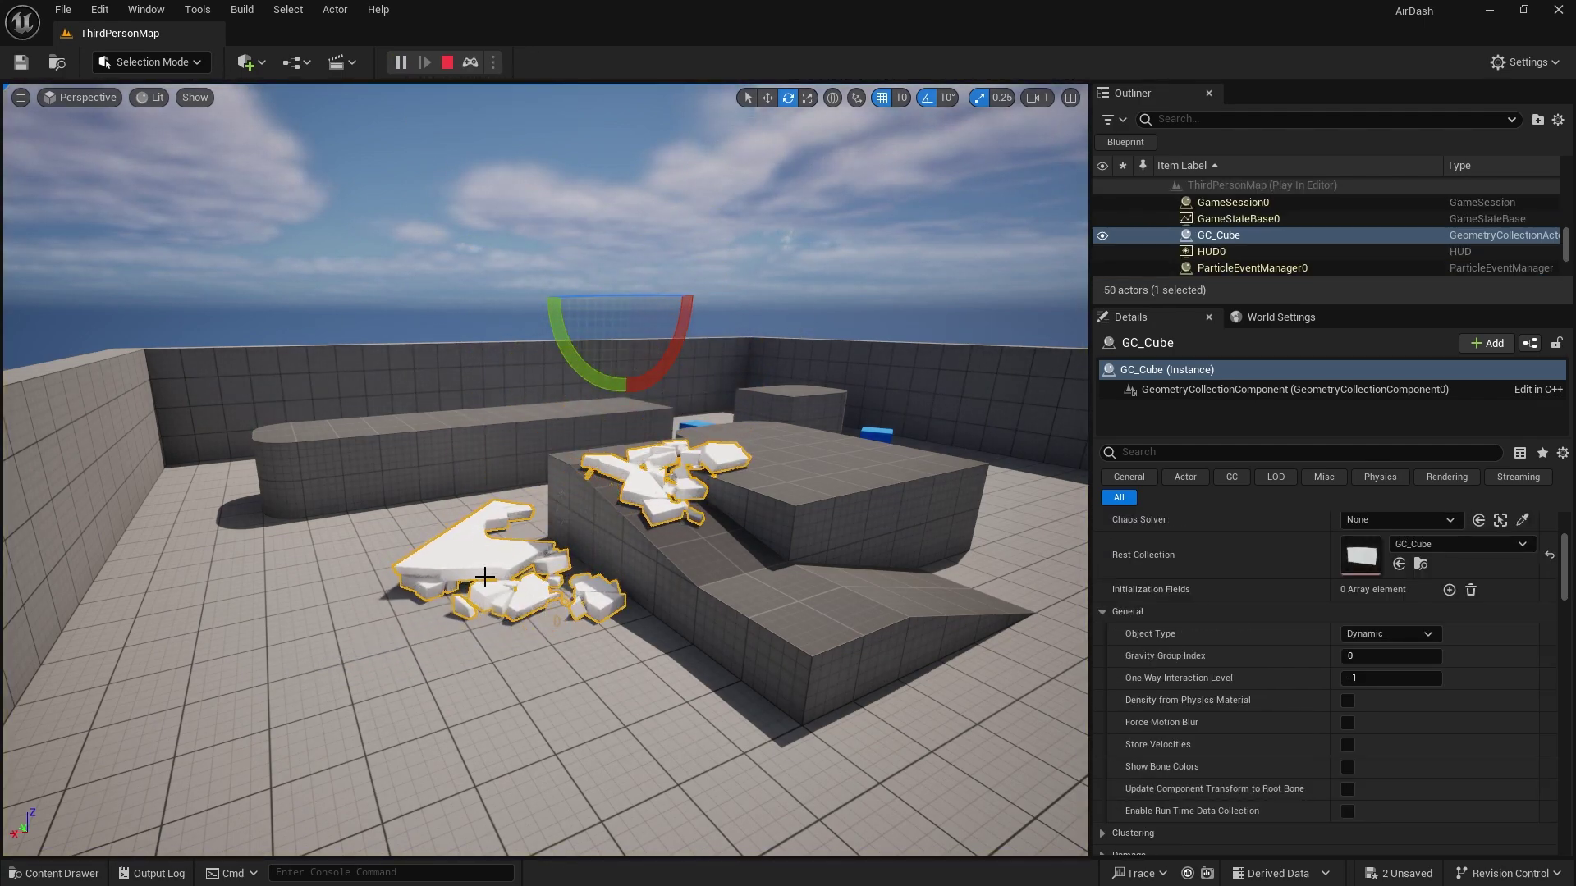
right_drag(485, 563, 485, 563)
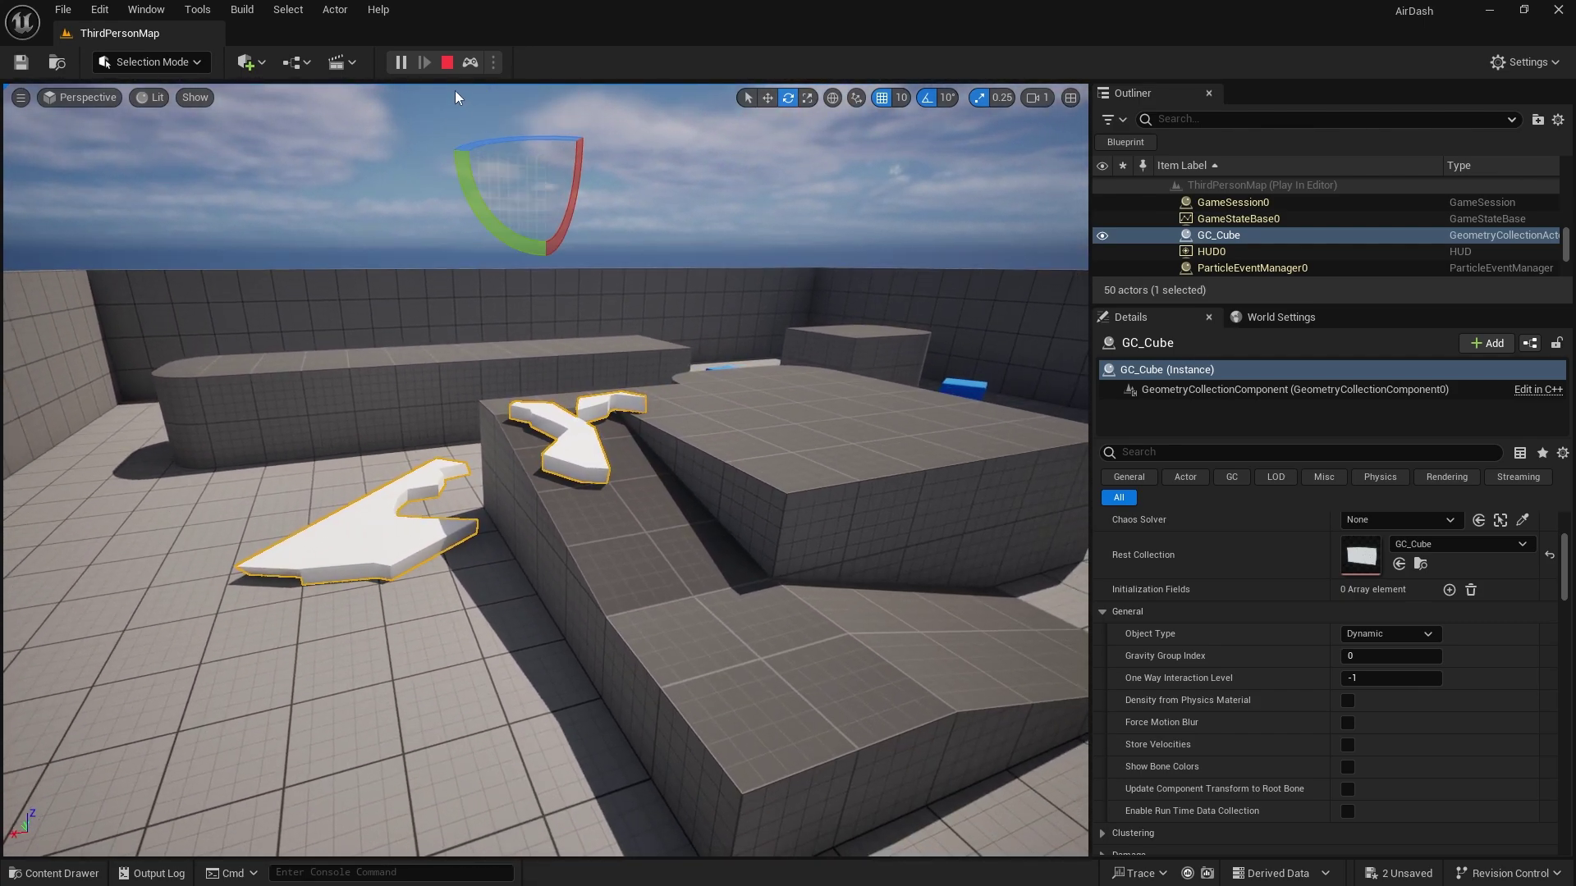
click(445, 63)
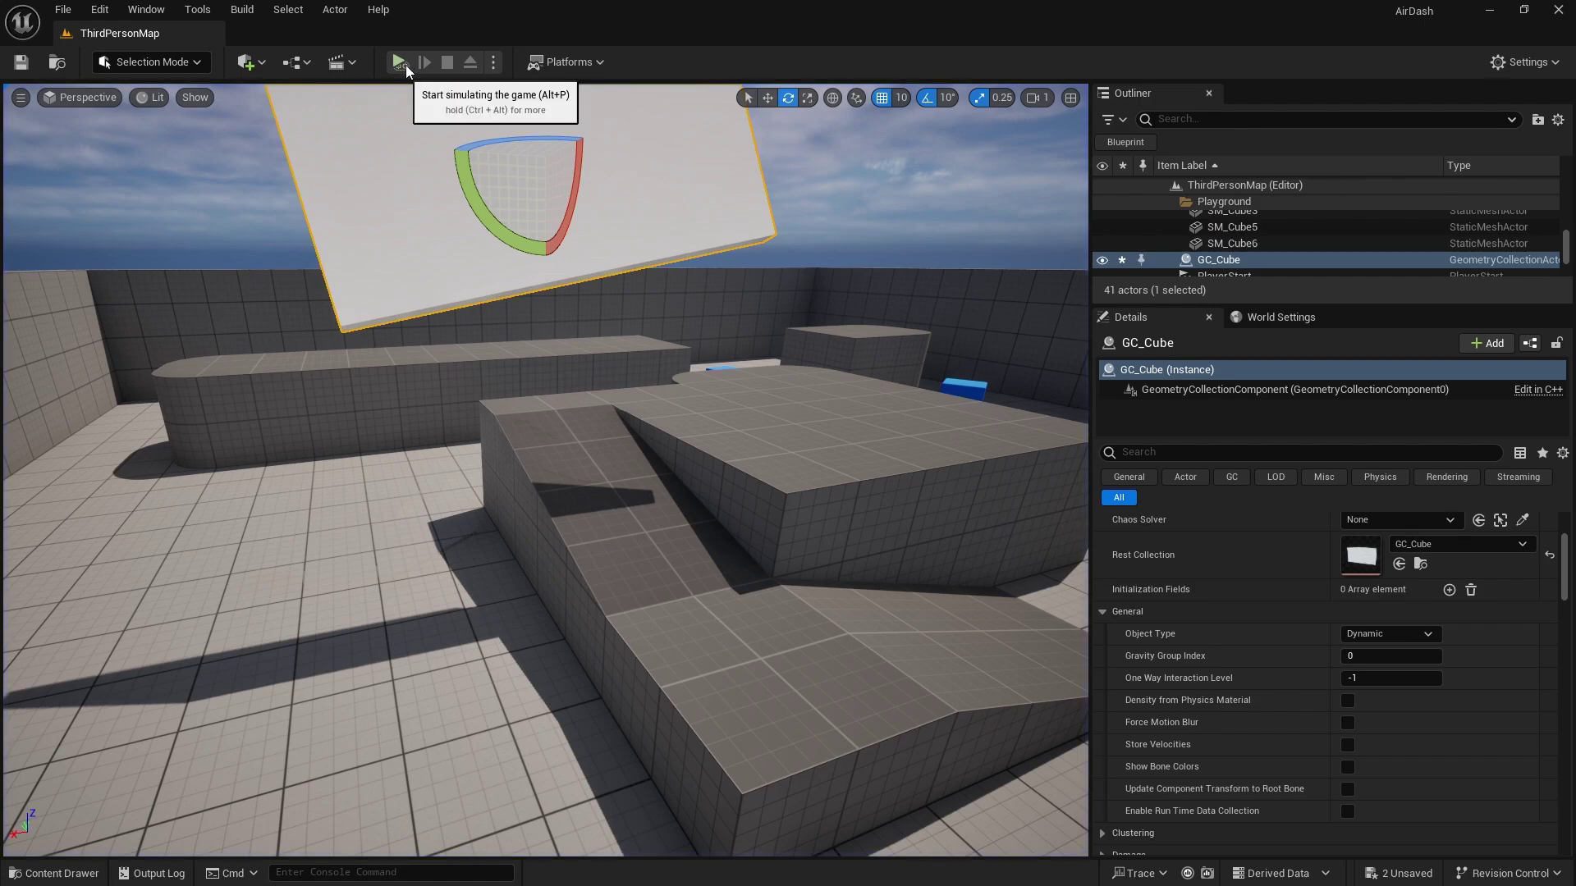
key(alt+p)
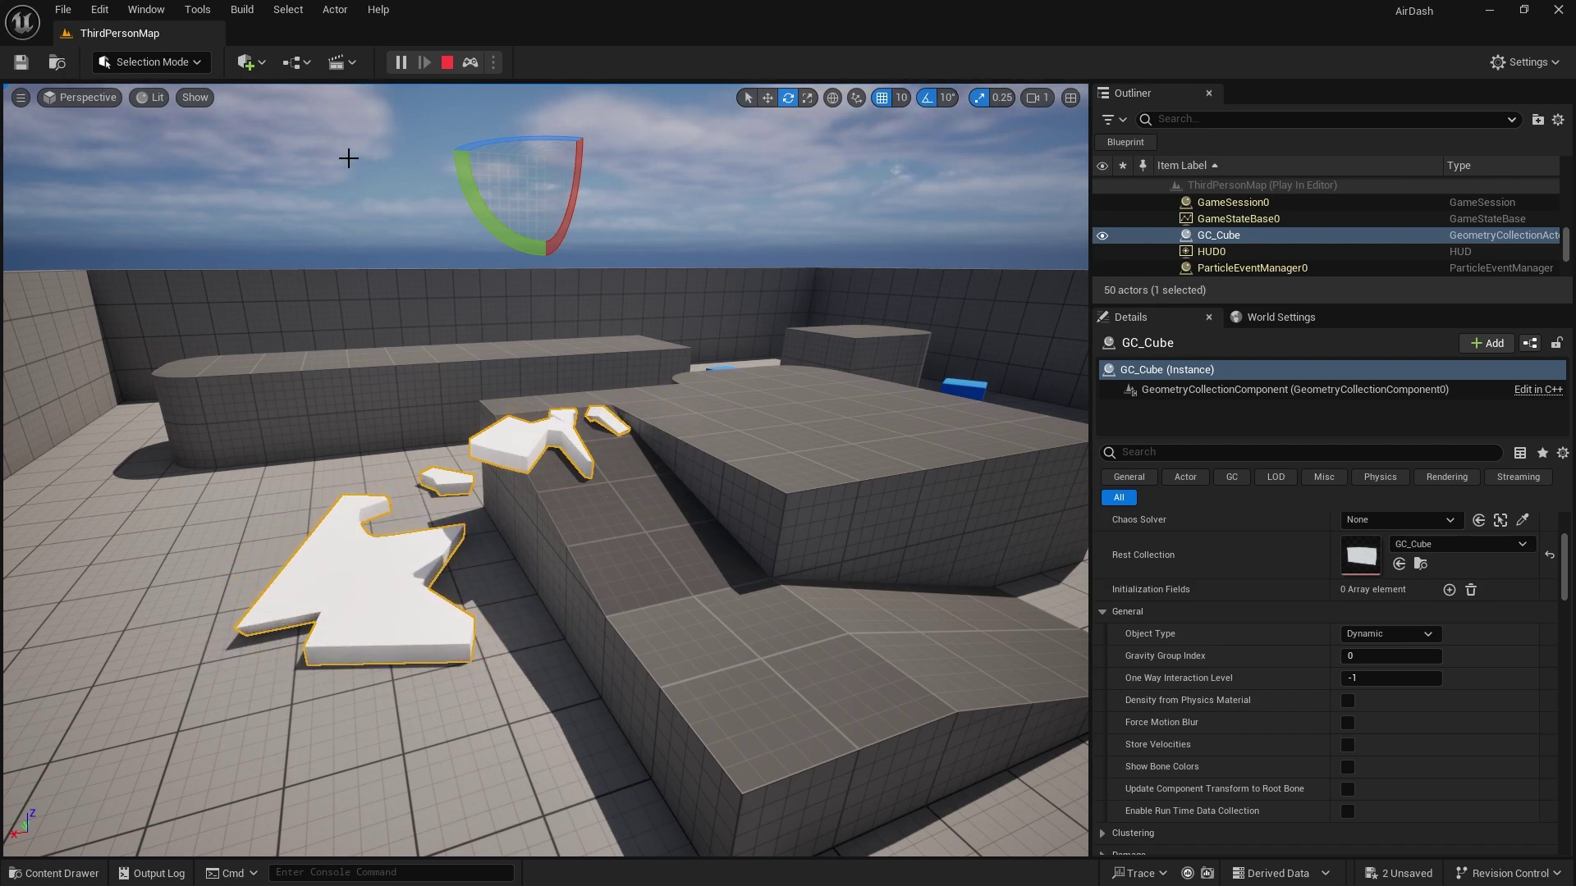
key(Escape)
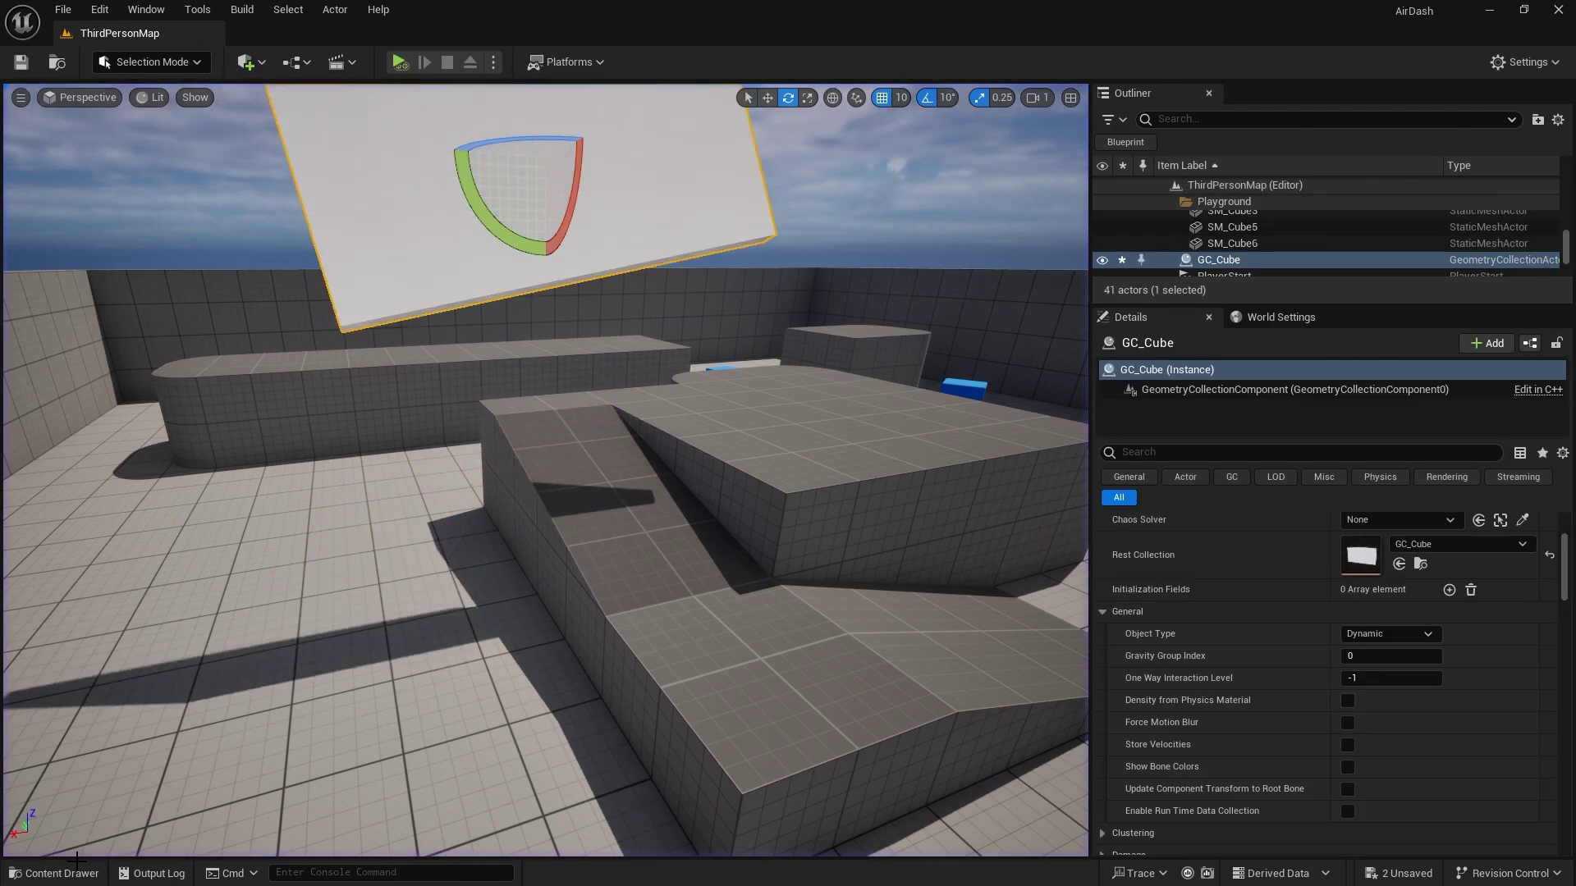
- In the GC_Cube asset, set Slow-Moving Velocity Threshold to 2000, save the asset, and close its editor
click(53, 872)
click(54, 872)
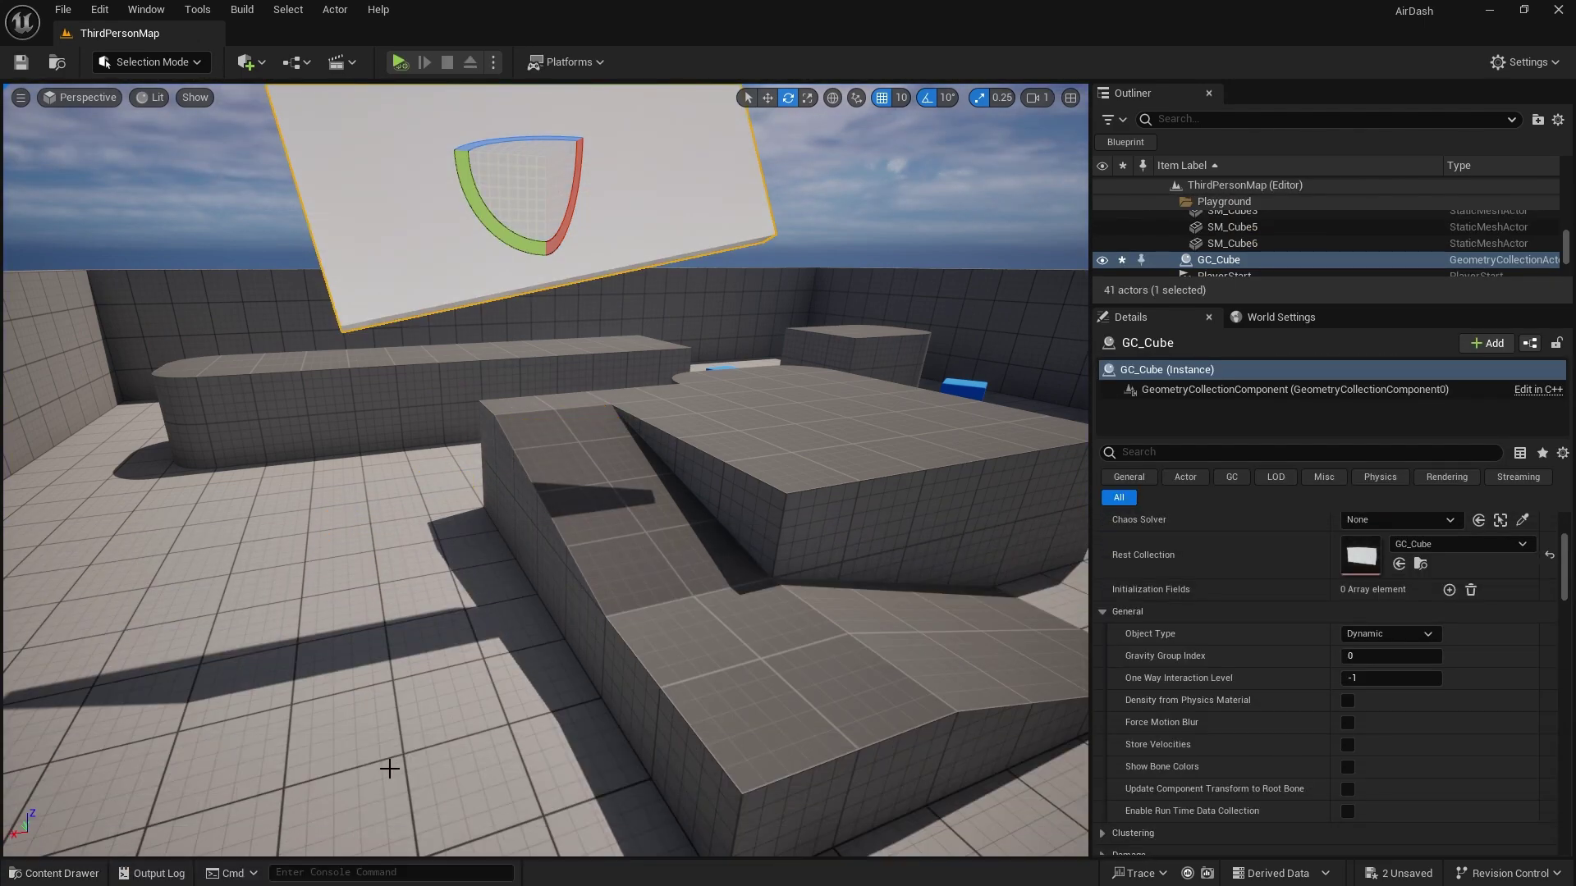
double_click(1361, 556)
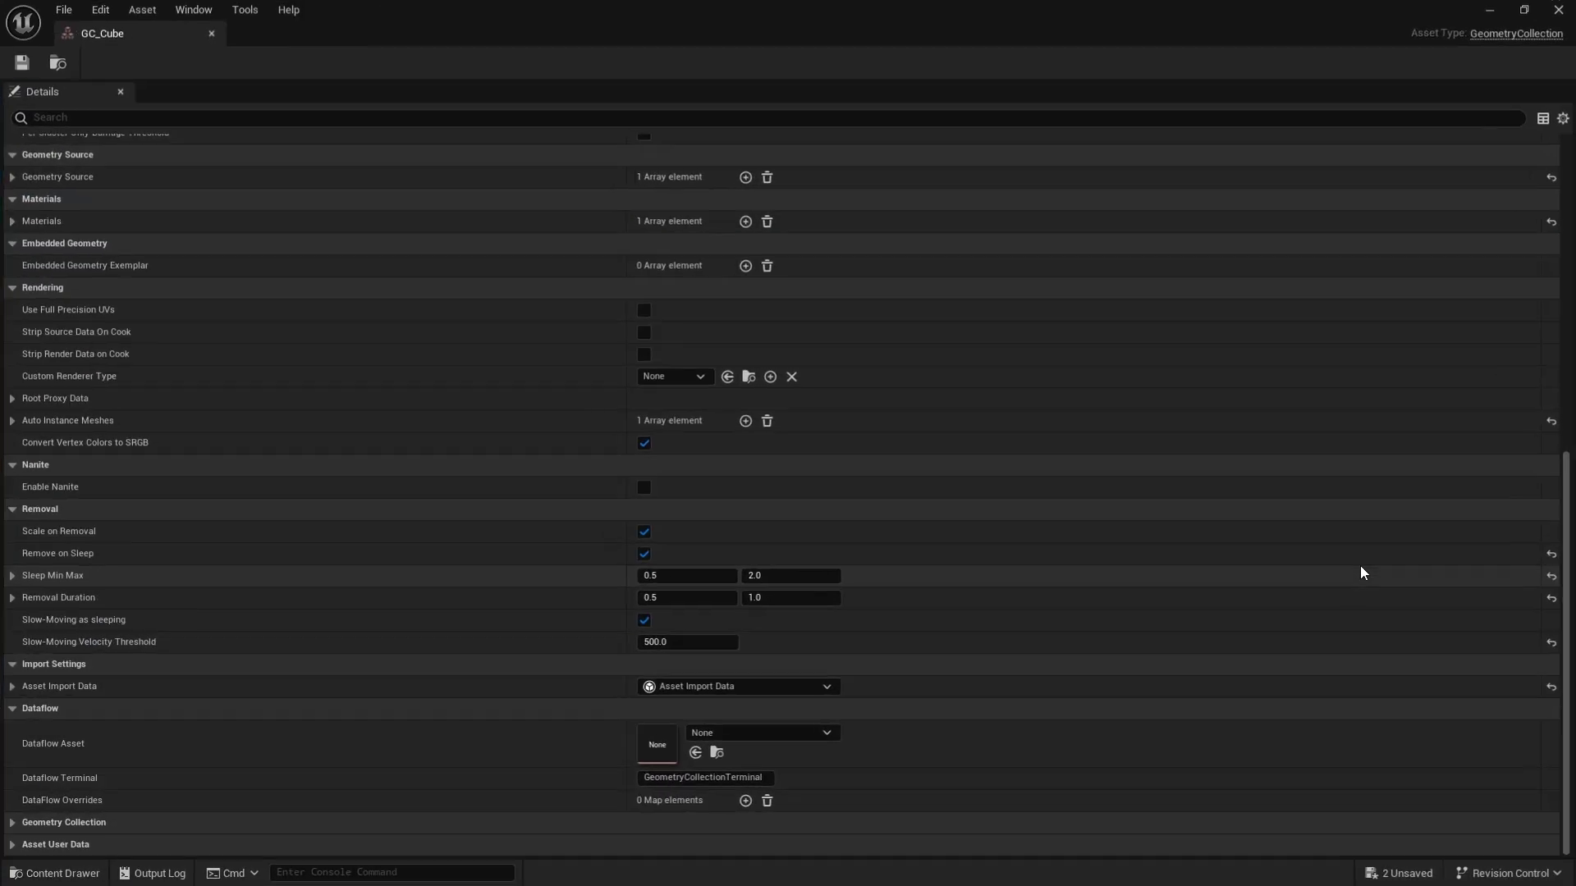
click(680, 642)
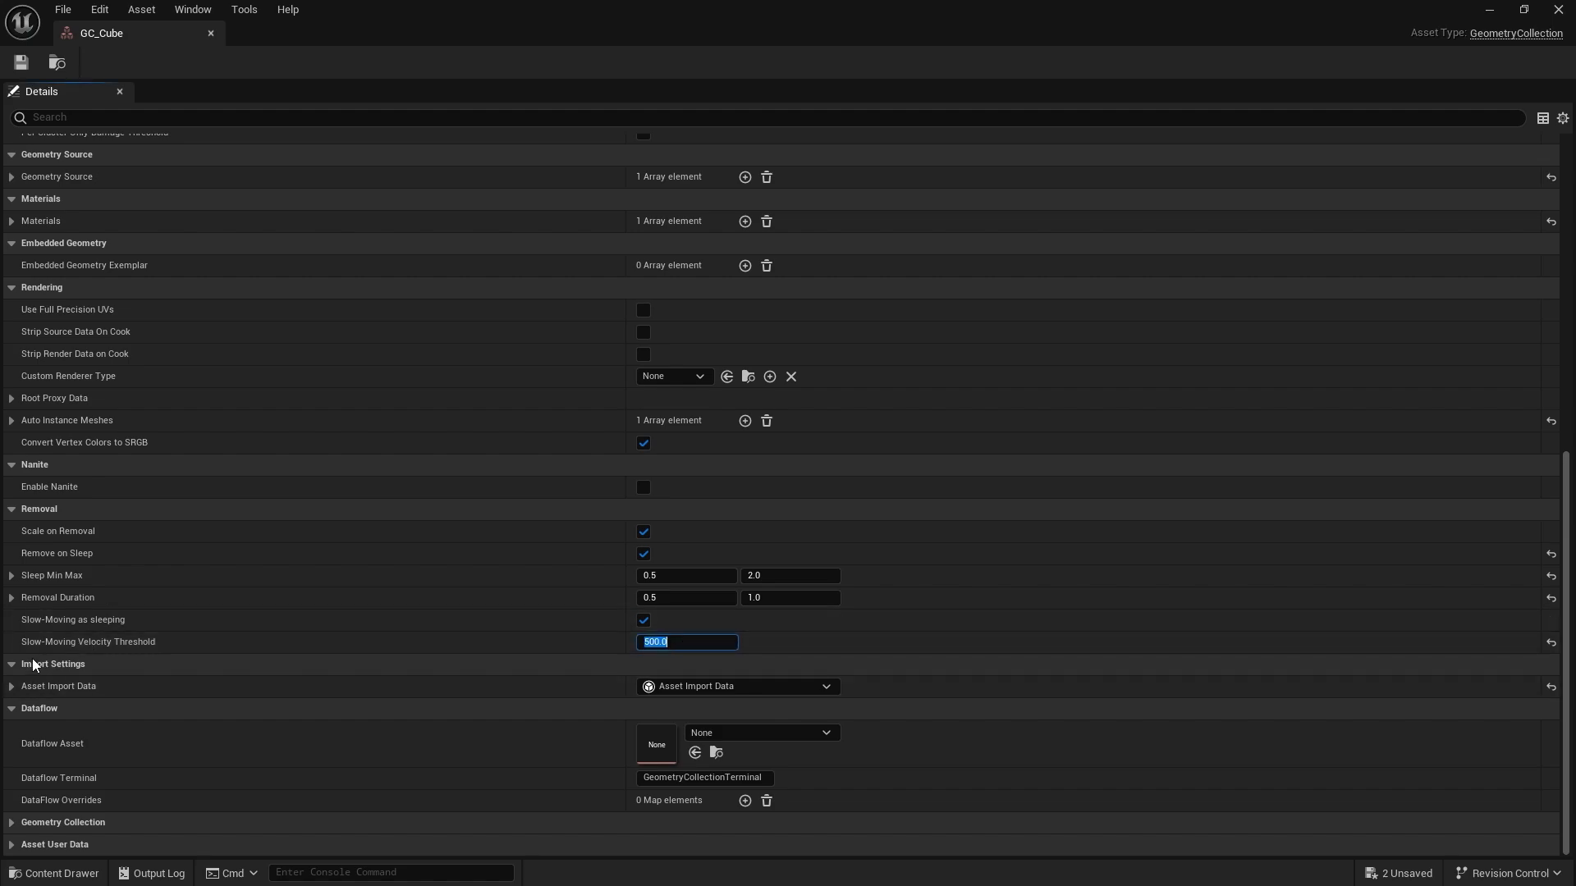
text(2000)
key(Return)
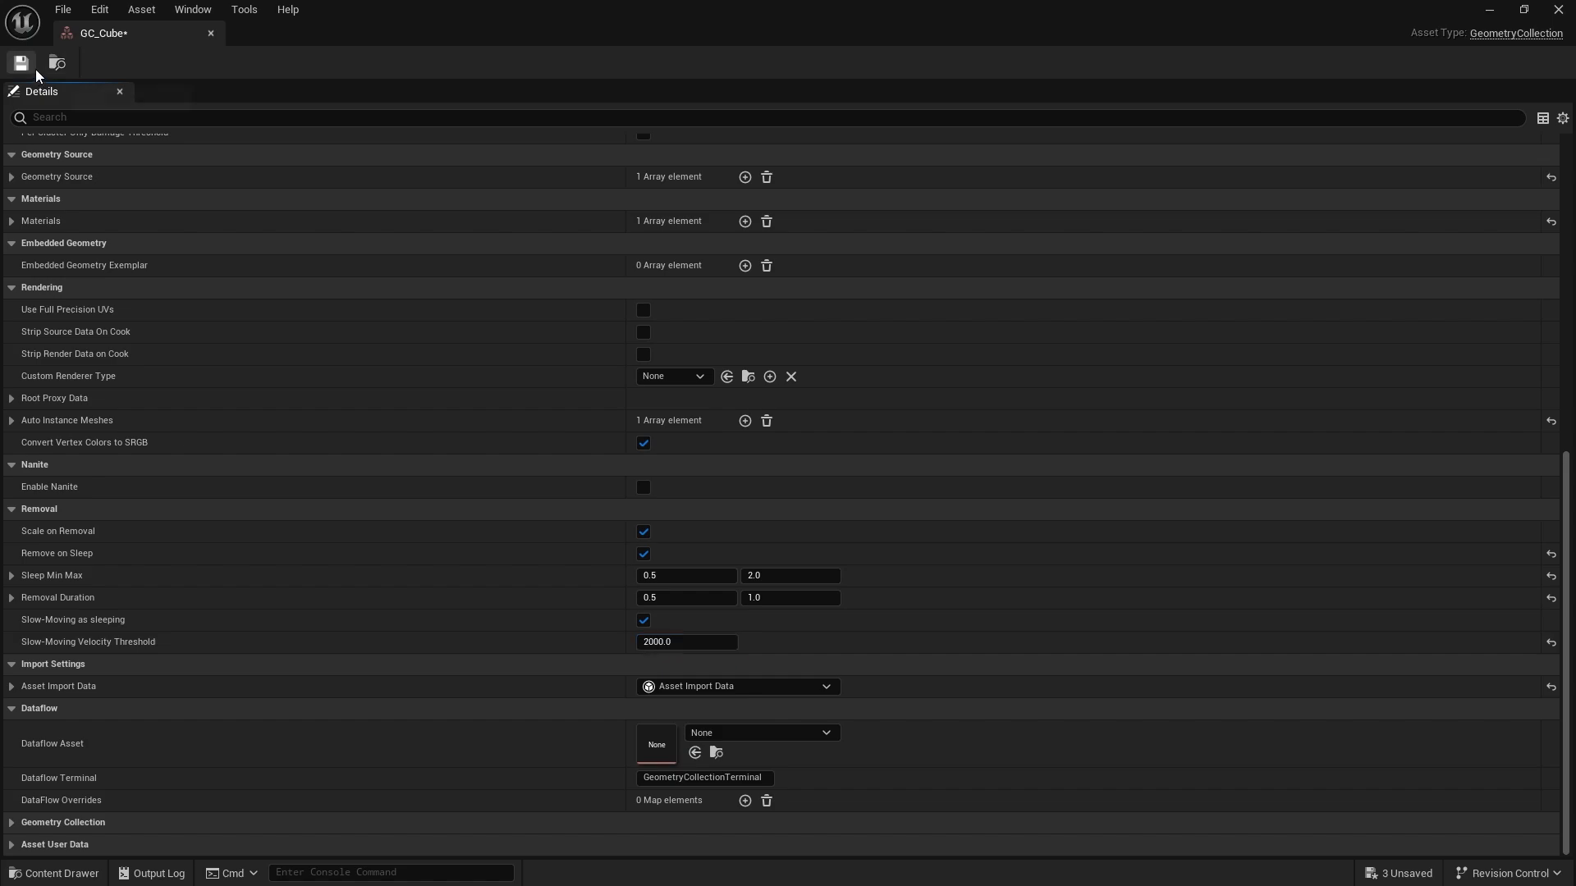
click(1558, 9)
- Move the tilted wall high beside the long boundary wall and simulate its fall onto the open floor
right_drag(700, 411, 575, 370)
key(w)
drag(742, 320, 411, 80)
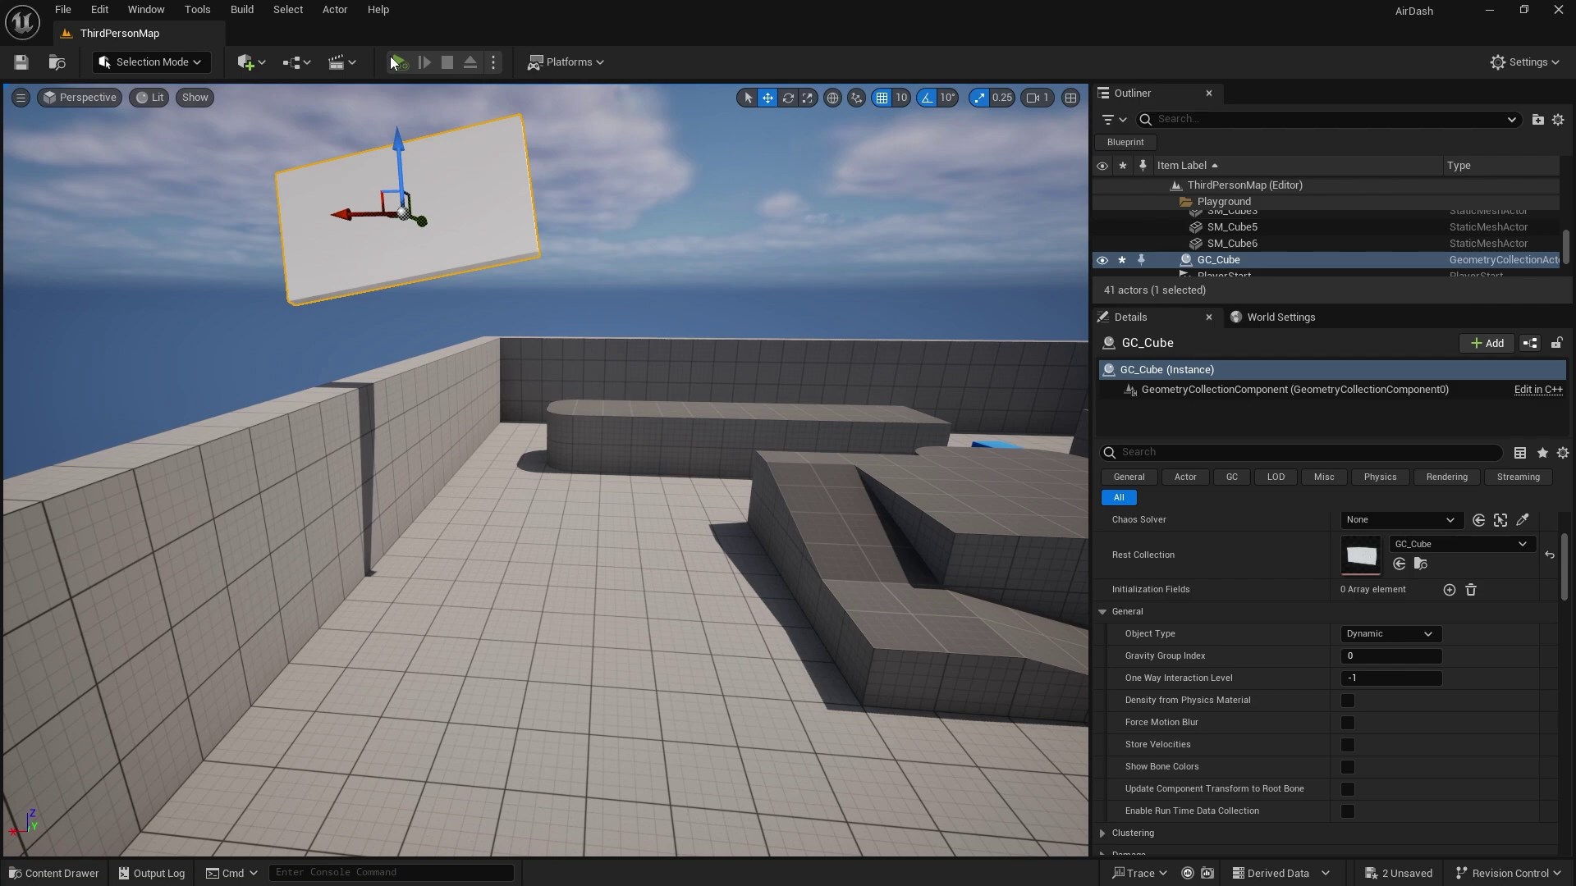
click(394, 63)
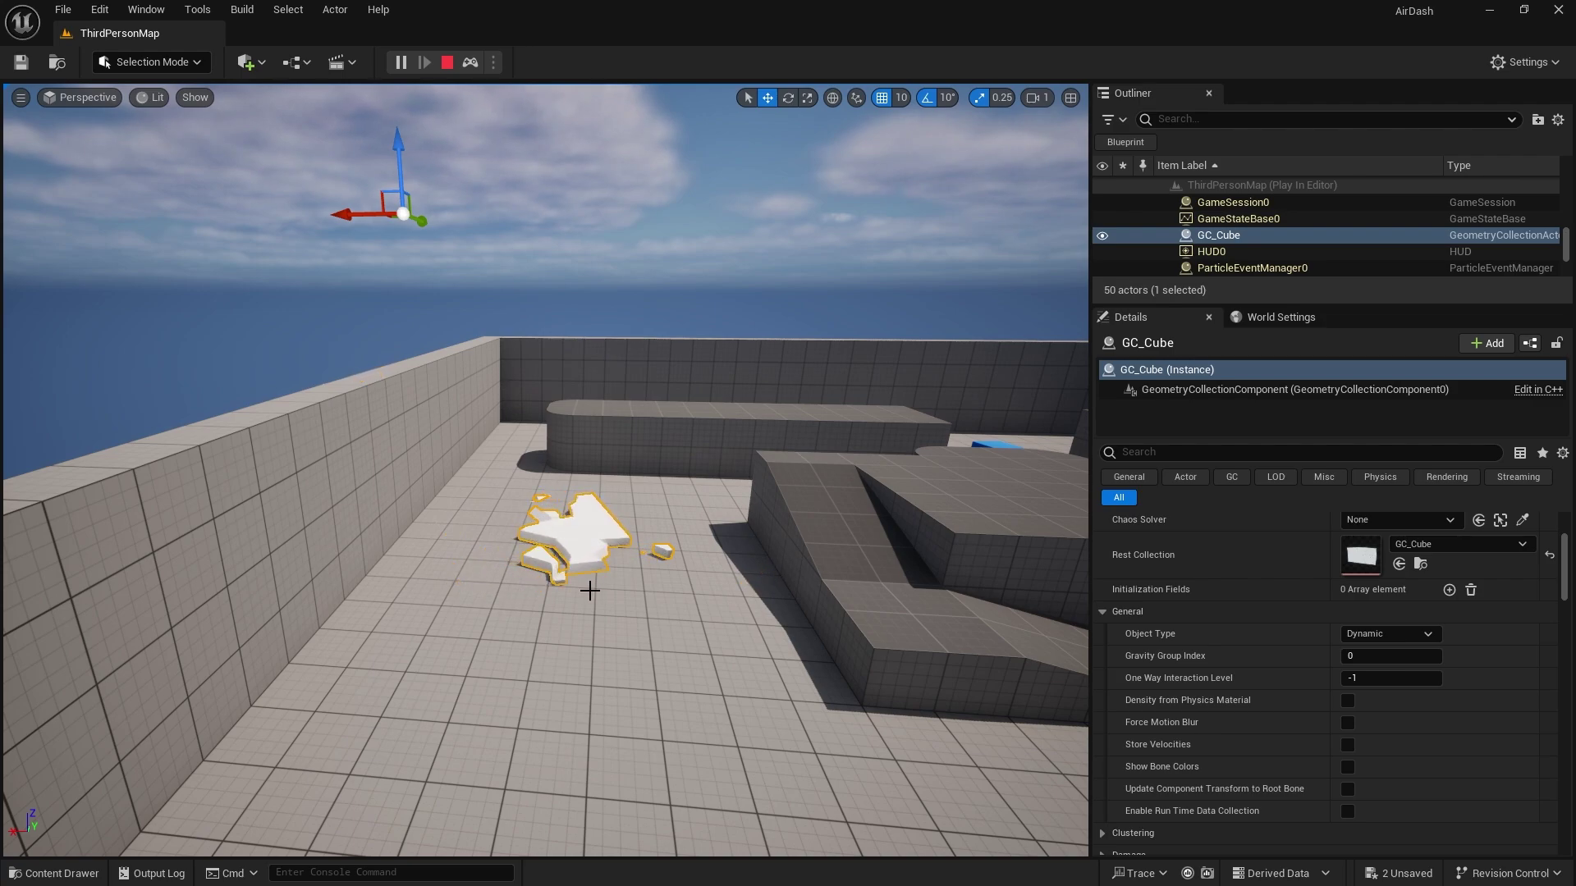
right_drag(588, 586, 510, 203)
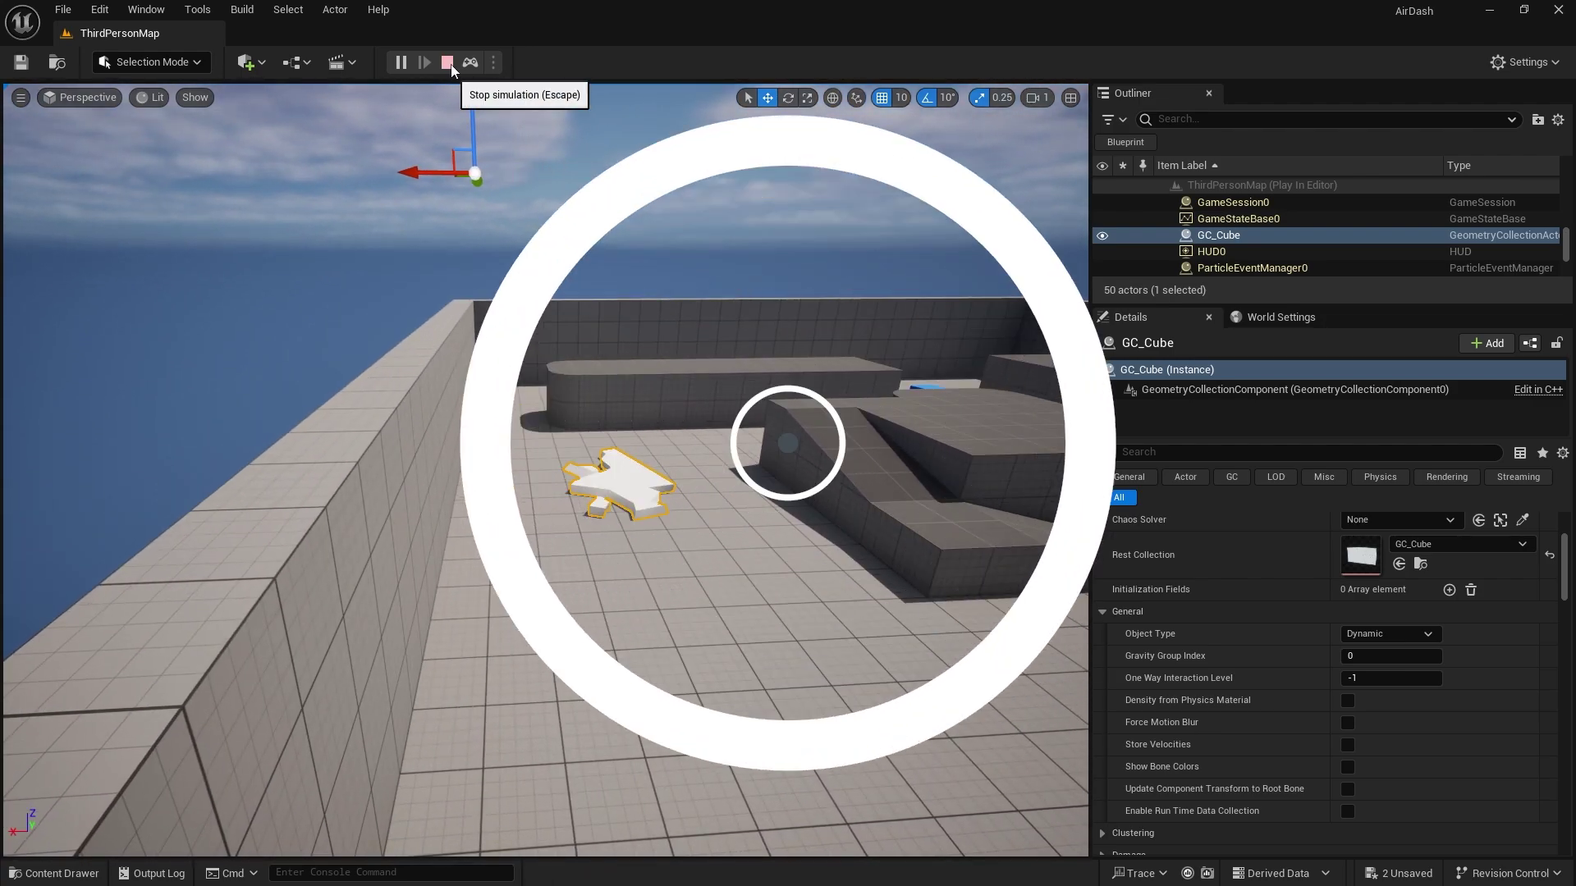